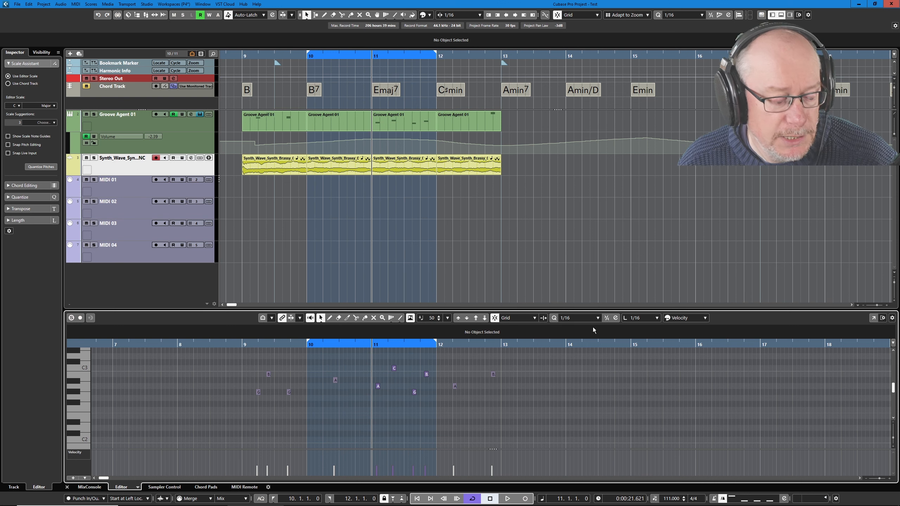
Step: Open the MIDI Logical Editor to look over its filters and transform actions, and close it
{"action": "key", "text": "alt+l"}
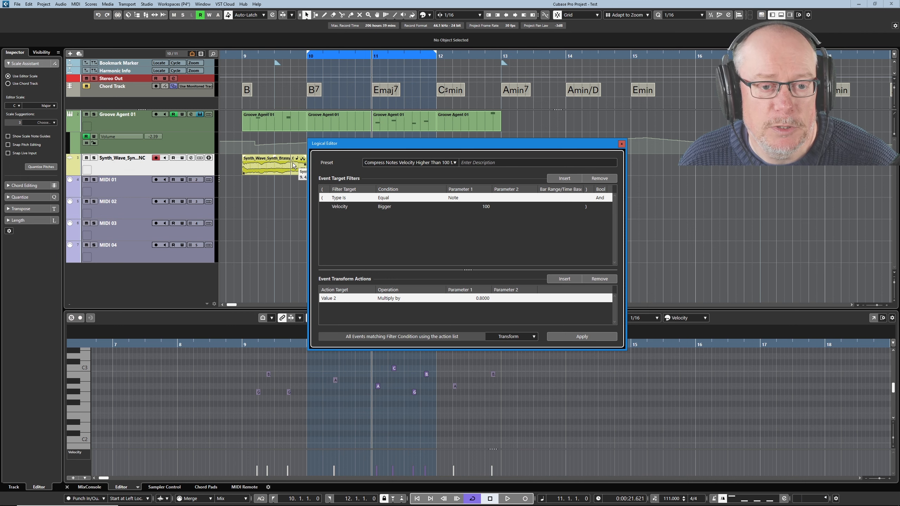
{"action": "left_click", "coordinate": [622, 144]}
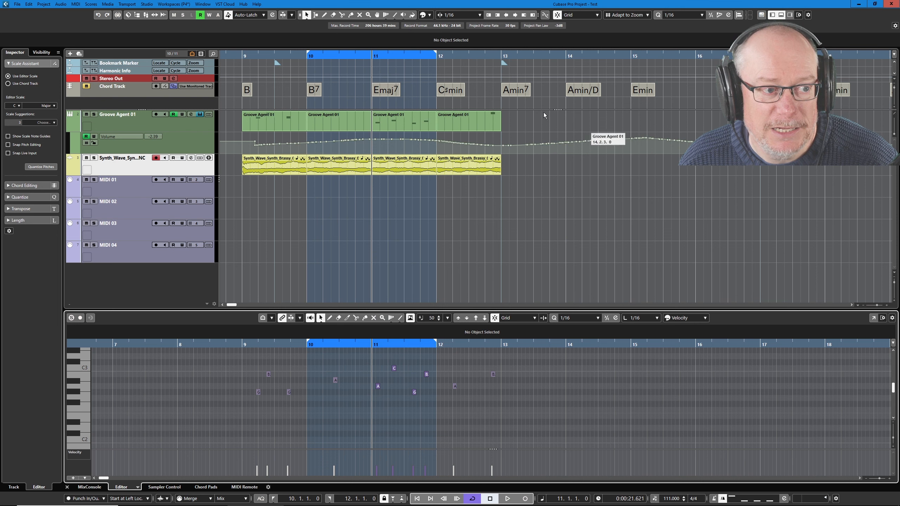
Step: Open the Key Commands window, collapse the MIDI category, browse the command categories for the logical preset entries, and close it
{"action": "left_click", "coordinate": [28, 3]}
{"action": "left_click", "coordinate": [65, 264]}
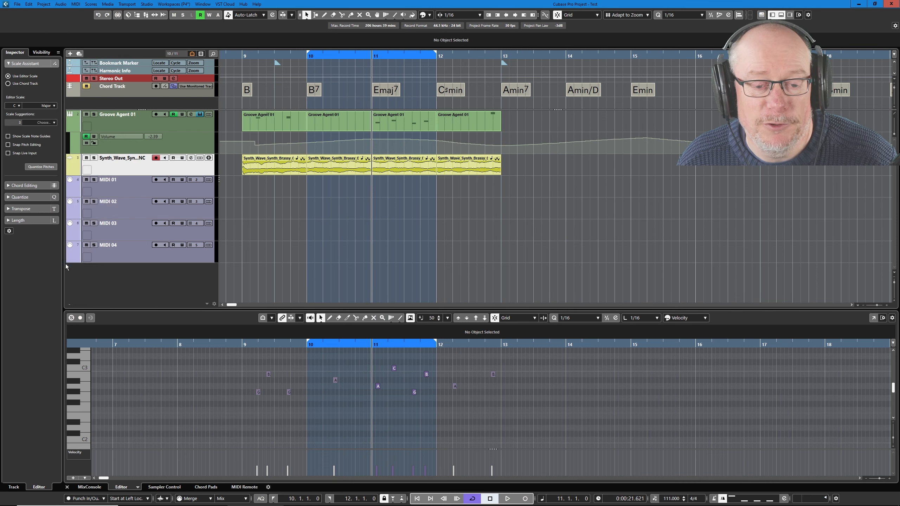
{"action": "scroll", "coordinate": [297, 199], "scroll_direction": "up", "scroll_amount": 10}
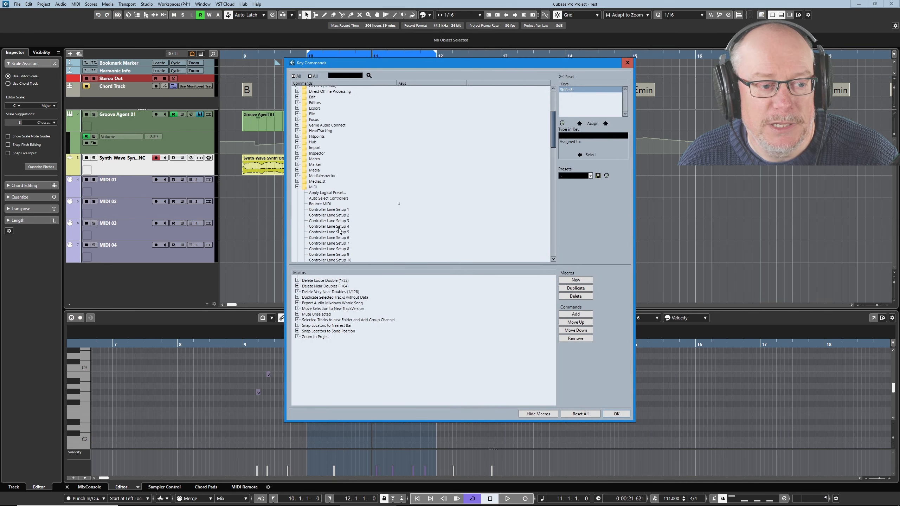
{"action": "left_click", "coordinate": [297, 187]}
{"action": "scroll", "coordinate": [376, 241], "scroll_direction": "down", "scroll_amount": 4}
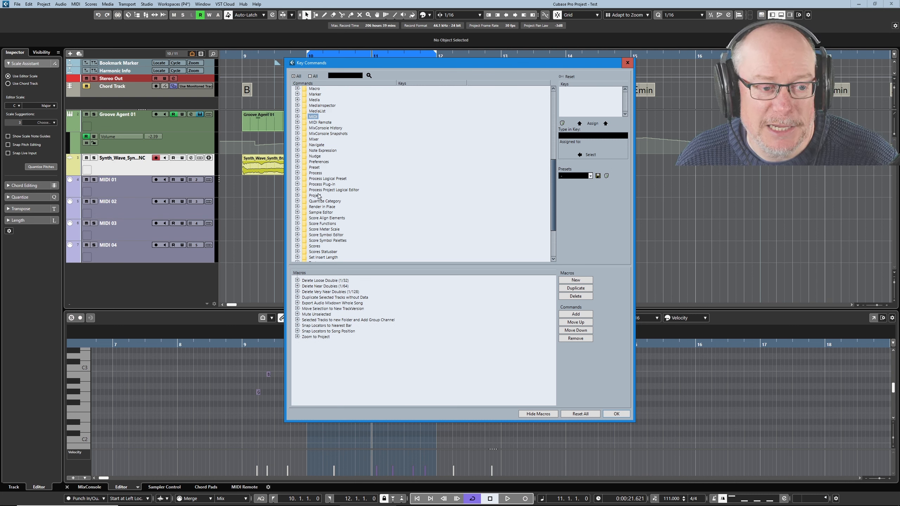
{"action": "left_click", "coordinate": [627, 63]}
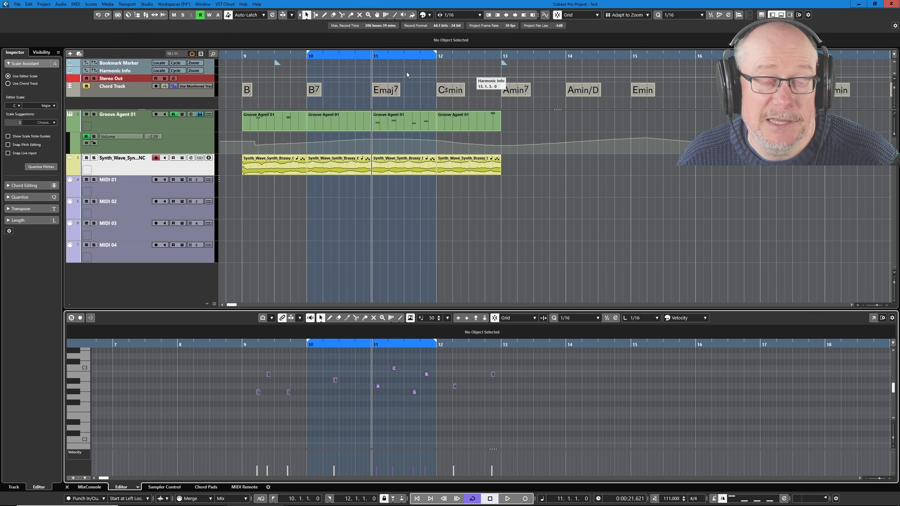
Step: Load the user preset Rename Multiple Tracks in the Project Logical Editor and select tracks MIDI 01 through MIDI 04
{"action": "left_click", "coordinate": [44, 5]}
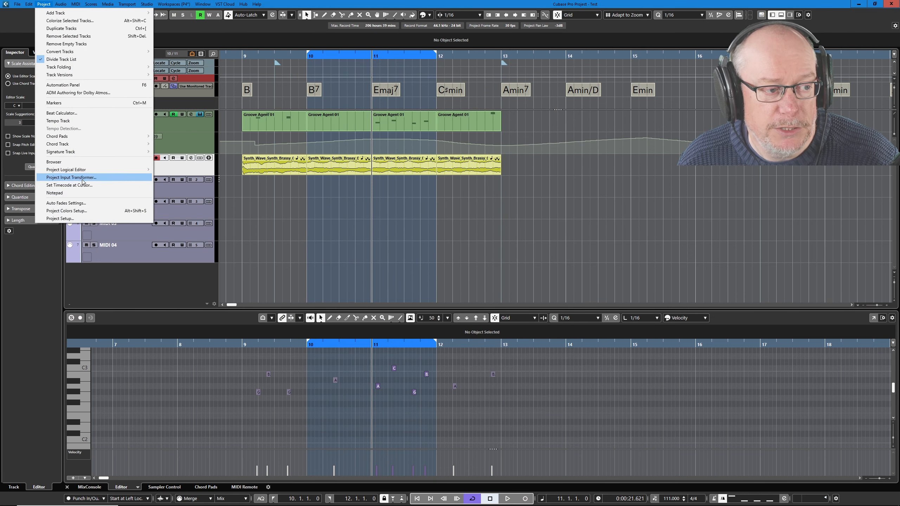
{"action": "mouse_move", "coordinate": [85, 170]}
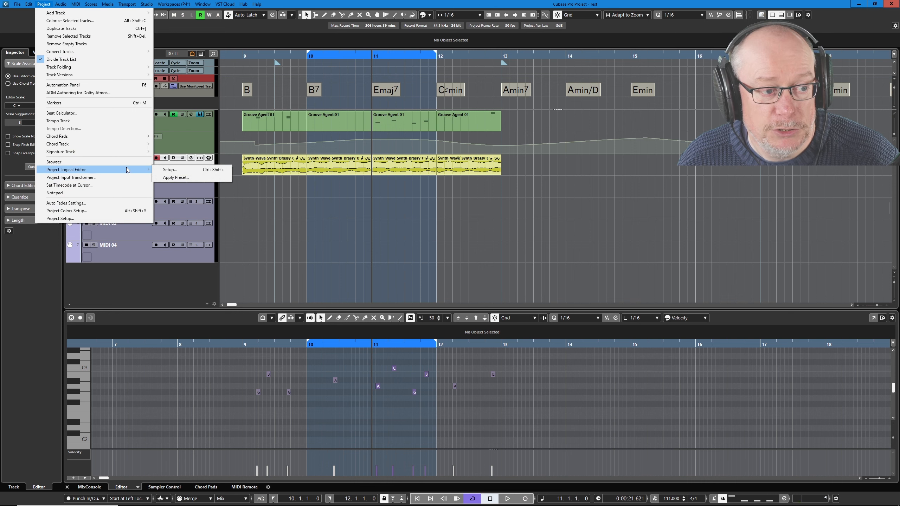
{"action": "left_click", "coordinate": [171, 169]}
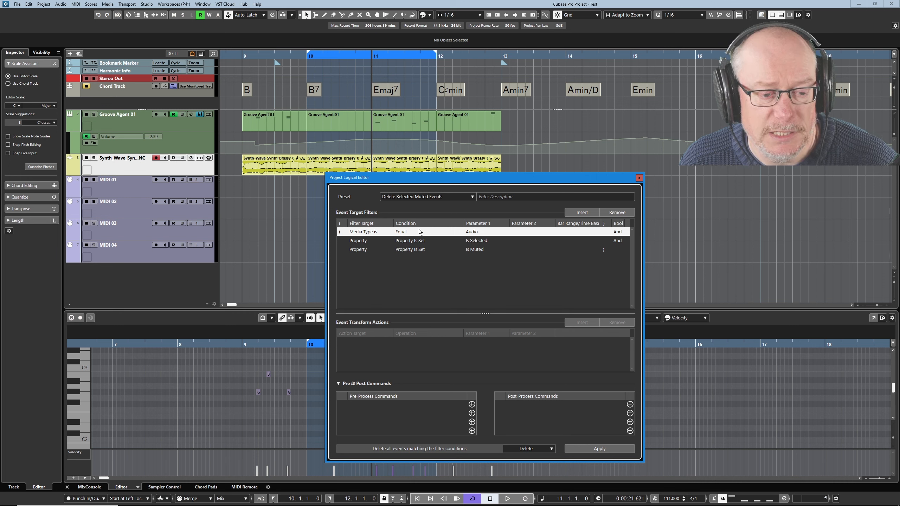
{"action": "left_click", "coordinate": [425, 198]}
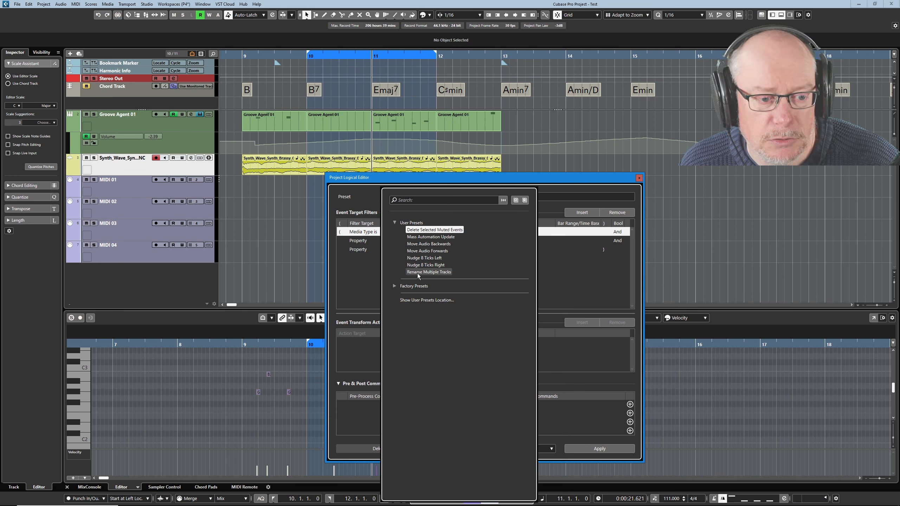
{"action": "left_click", "coordinate": [436, 272]}
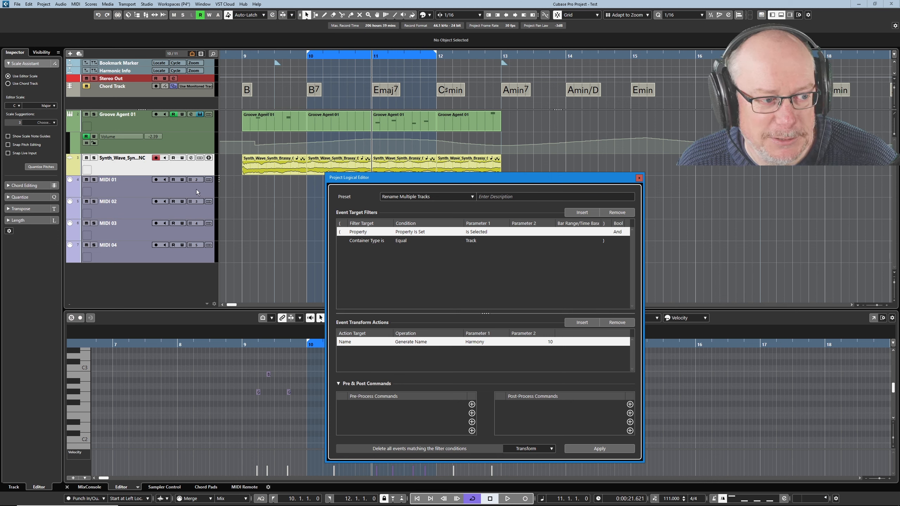
{"action": "left_click", "coordinate": [133, 184]}
{"action": "left_click", "coordinate": [135, 254], "text": "shift"}
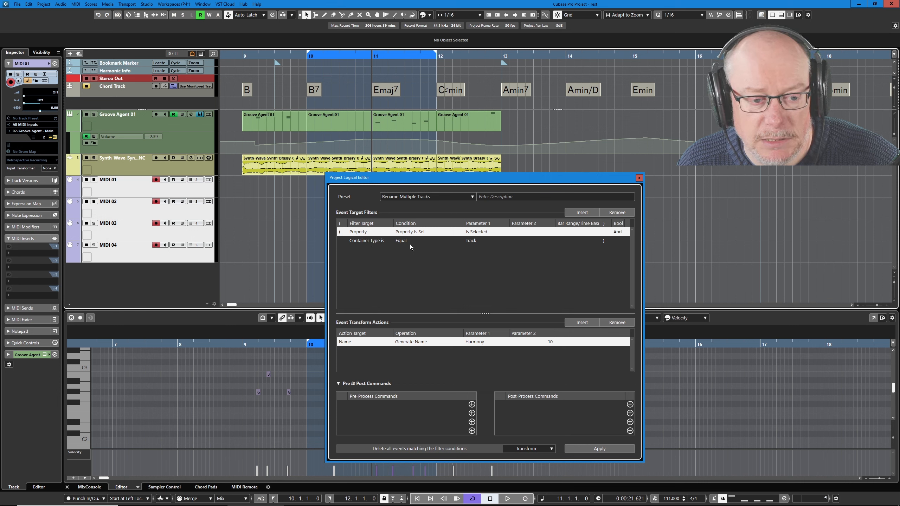
Step: Examine the rename preset's container type choices, function choices and name text without changing them
{"action": "left_click", "coordinate": [474, 240]}
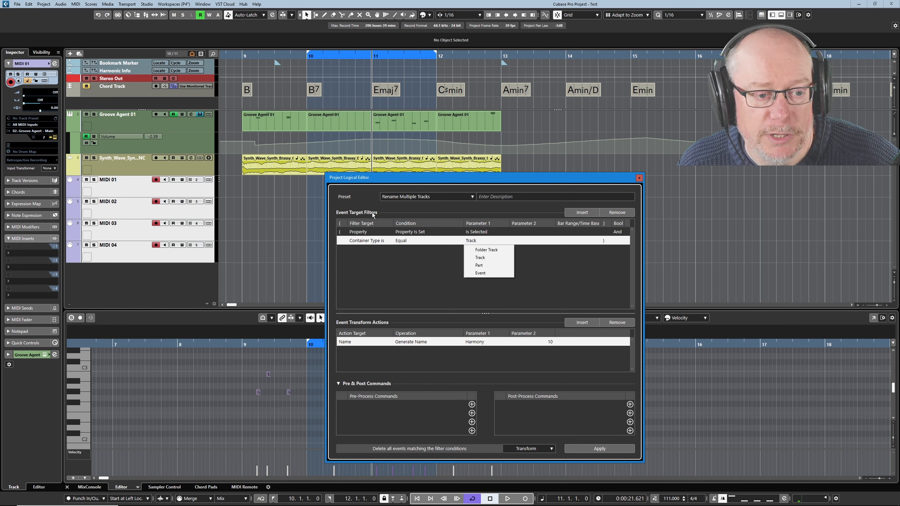
{"action": "left_click", "coordinate": [421, 178]}
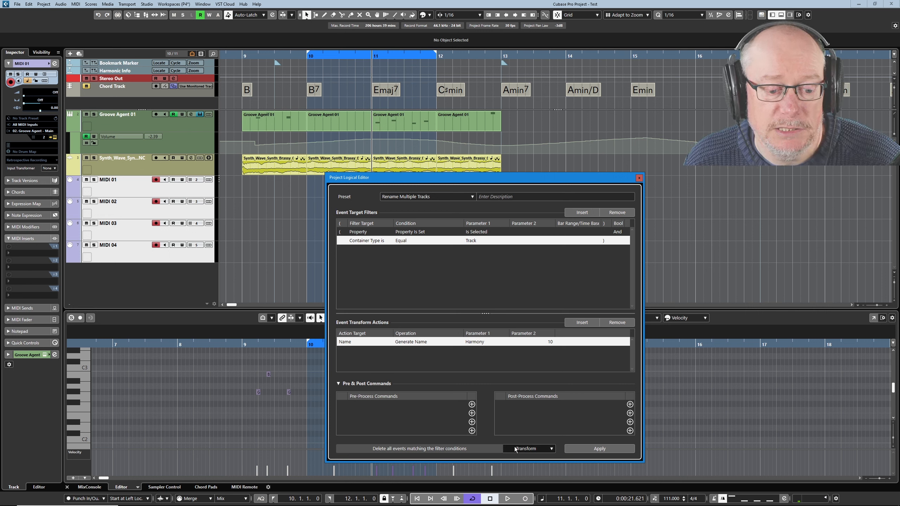
{"action": "left_click", "coordinate": [534, 451]}
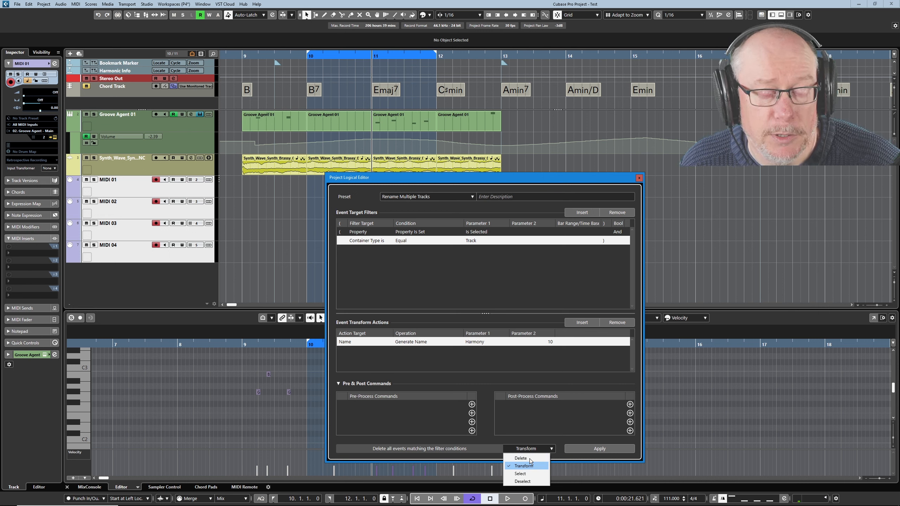
{"action": "left_click", "coordinate": [421, 376]}
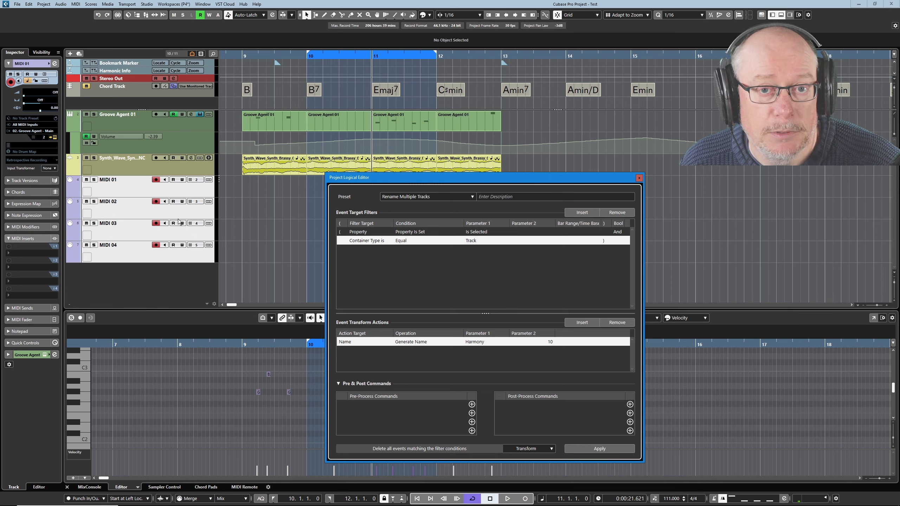
{"action": "left_click", "coordinate": [474, 343]}
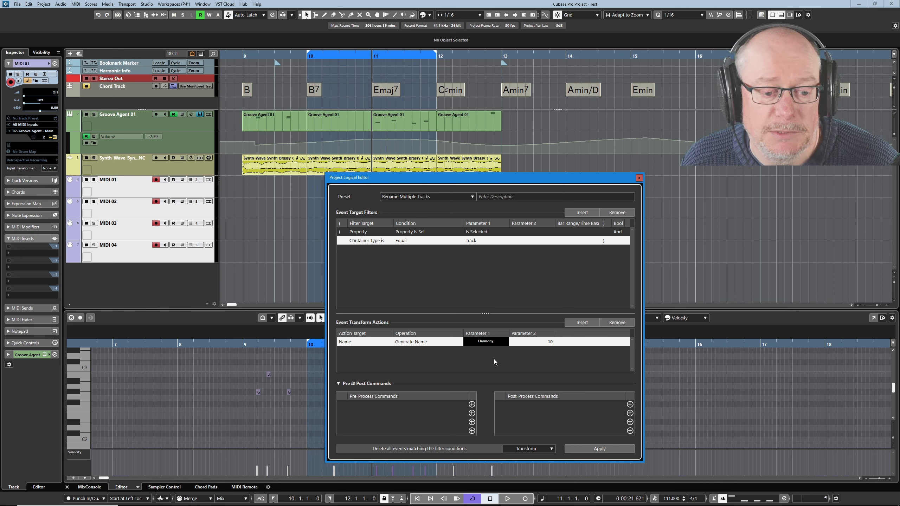
{"action": "left_click", "coordinate": [477, 361]}
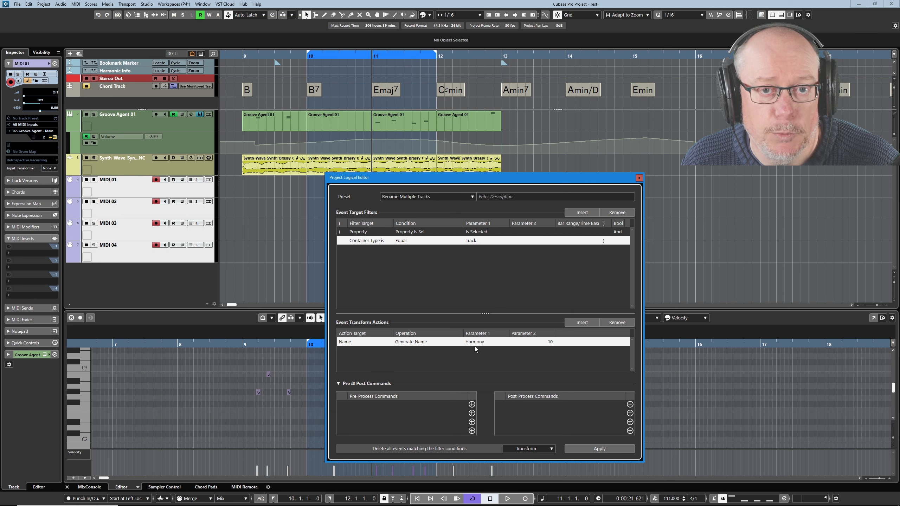
Step: Set the starting number of the Harmony name generation to 1 and apply it to the selected MIDI tracks
{"action": "left_click", "coordinate": [550, 342]}
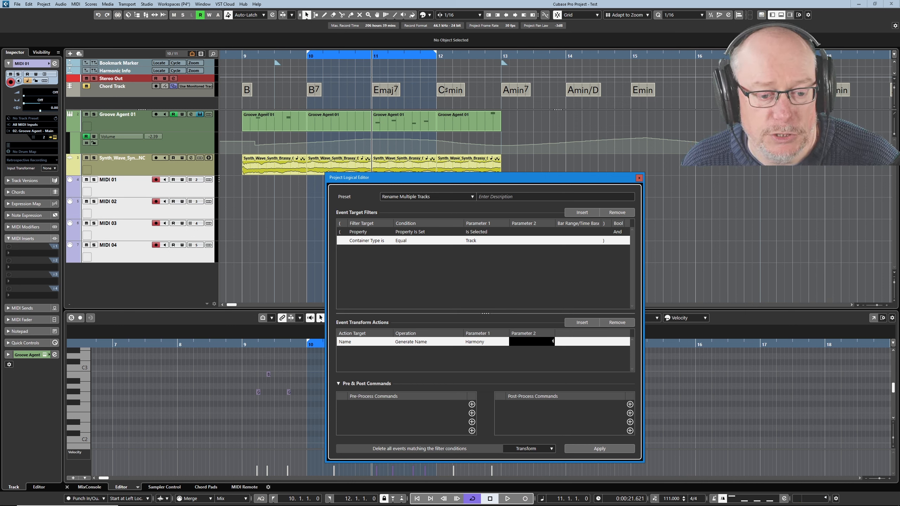
{"action": "key", "text": "Return"}
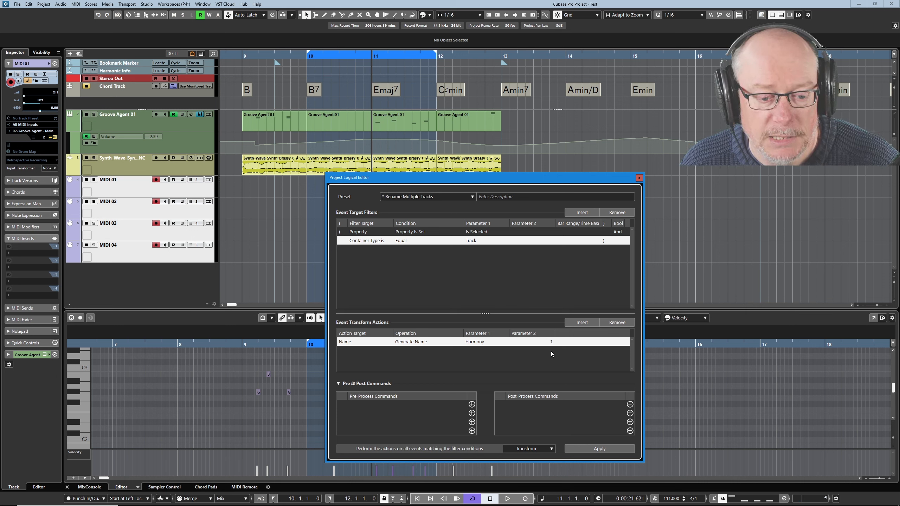
{"action": "left_click", "coordinate": [600, 448]}
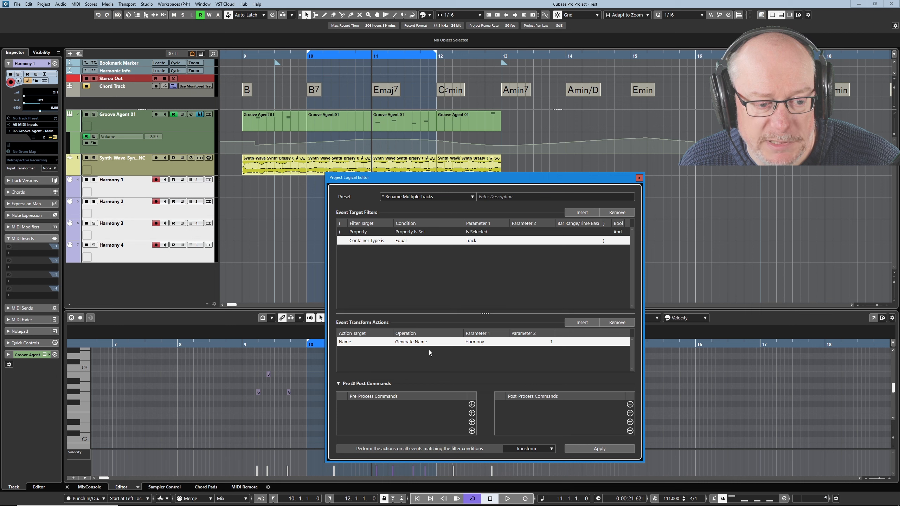
Step: Change the transform action to Set Color with the fixed value Vocal and apply it to the selected Harmony tracks
{"action": "left_click", "coordinate": [424, 342]}
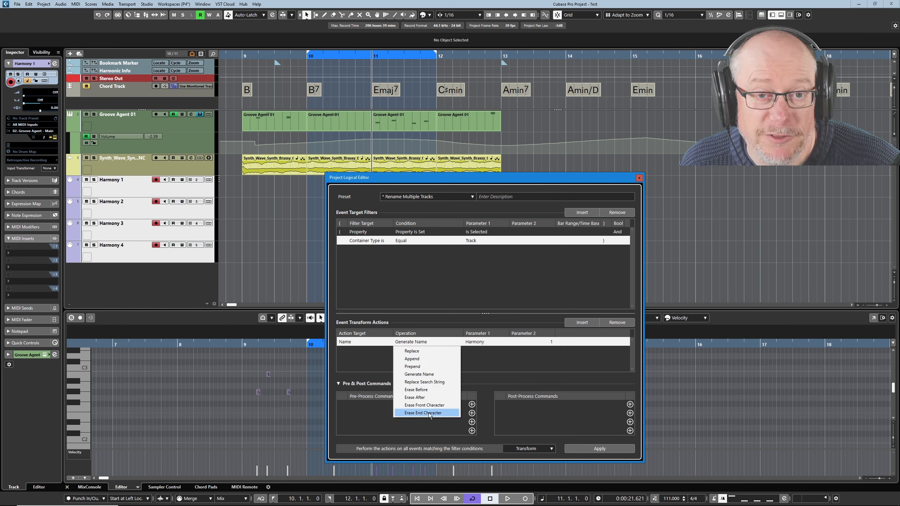
{"action": "left_click", "coordinate": [357, 358]}
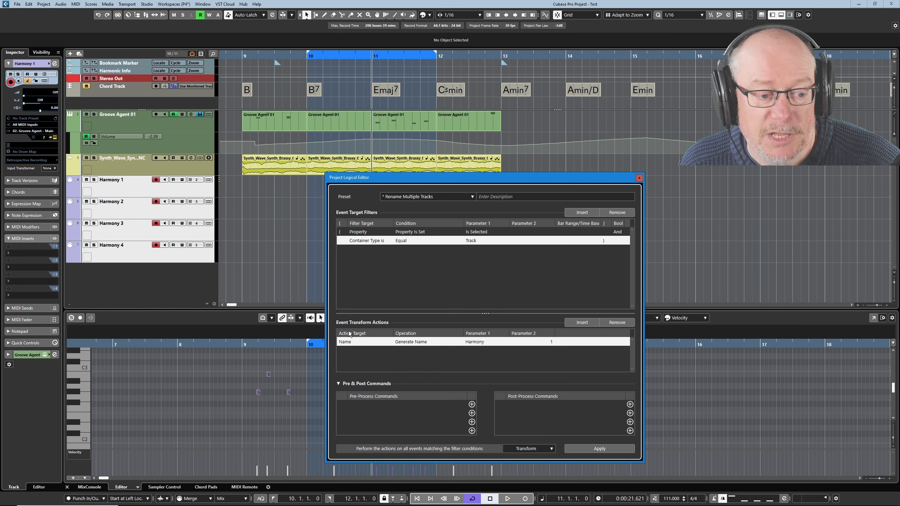
{"action": "left_click", "coordinate": [348, 342]}
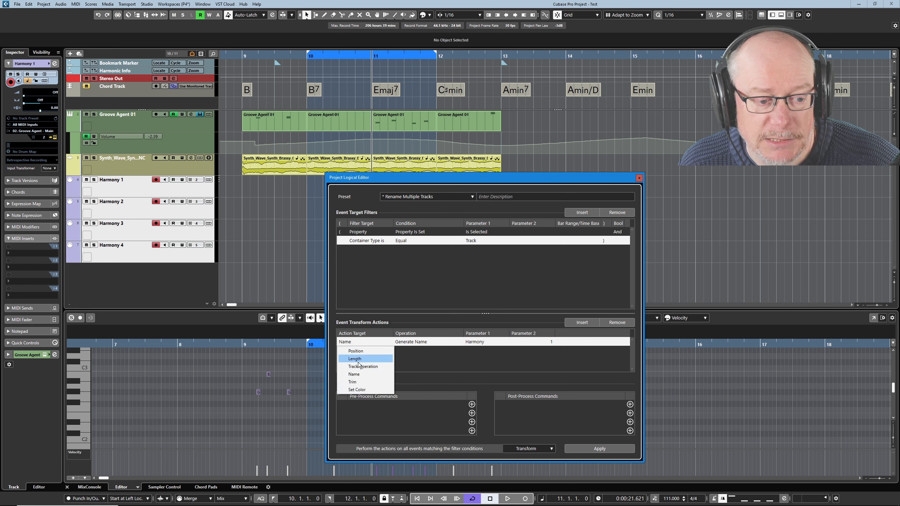
{"action": "left_click", "coordinate": [357, 390]}
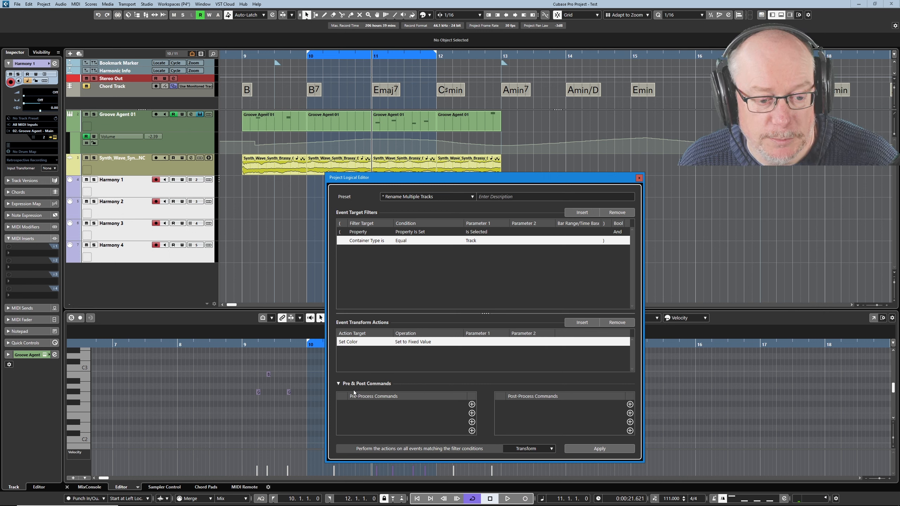
{"action": "left_click", "coordinate": [486, 343]}
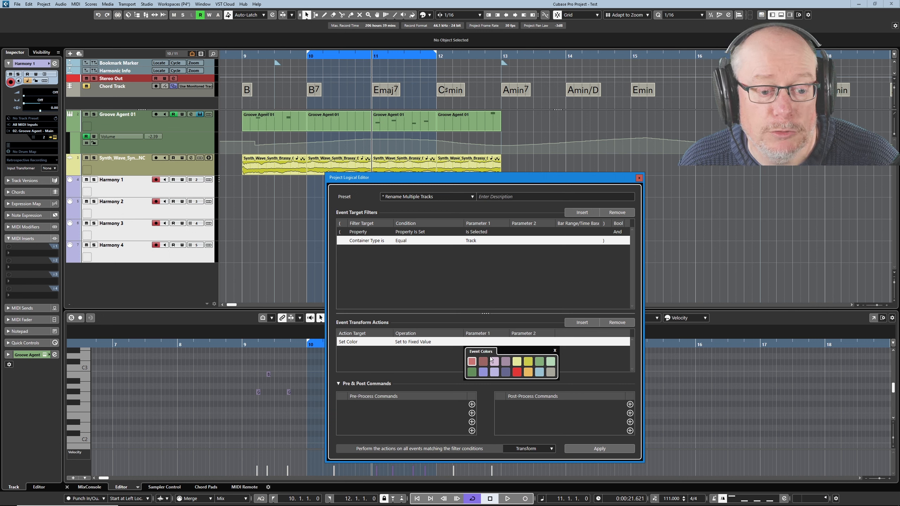
{"action": "left_click", "coordinate": [498, 363]}
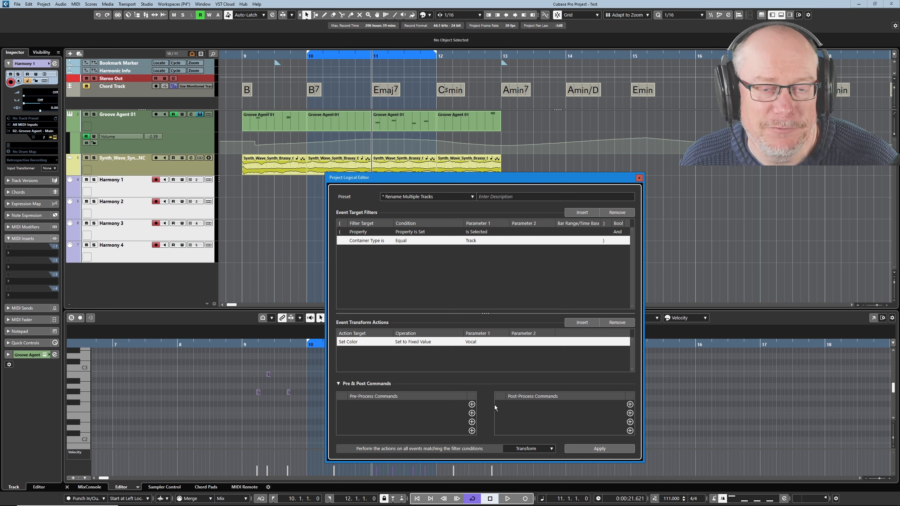
{"action": "left_click", "coordinate": [605, 450]}
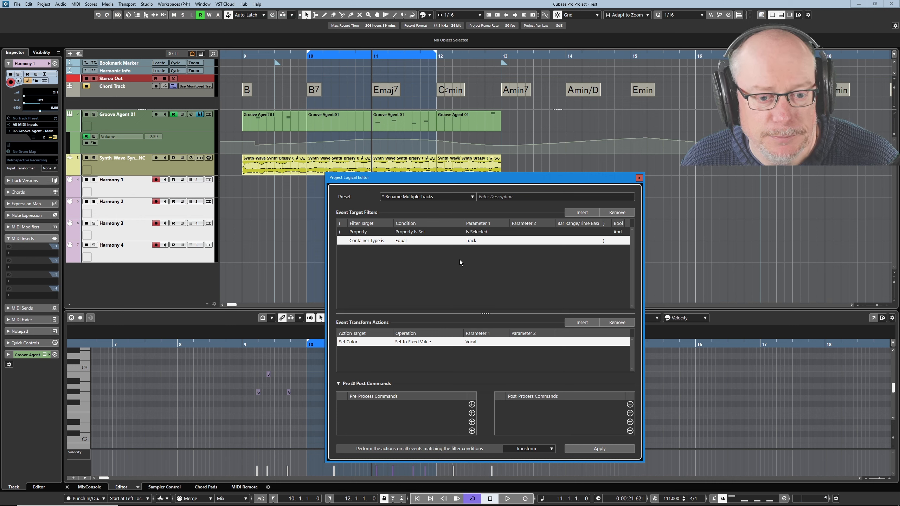
Step: Load the user preset Mass Automation Update and examine its filter target and media type choices
{"action": "left_click", "coordinate": [425, 196]}
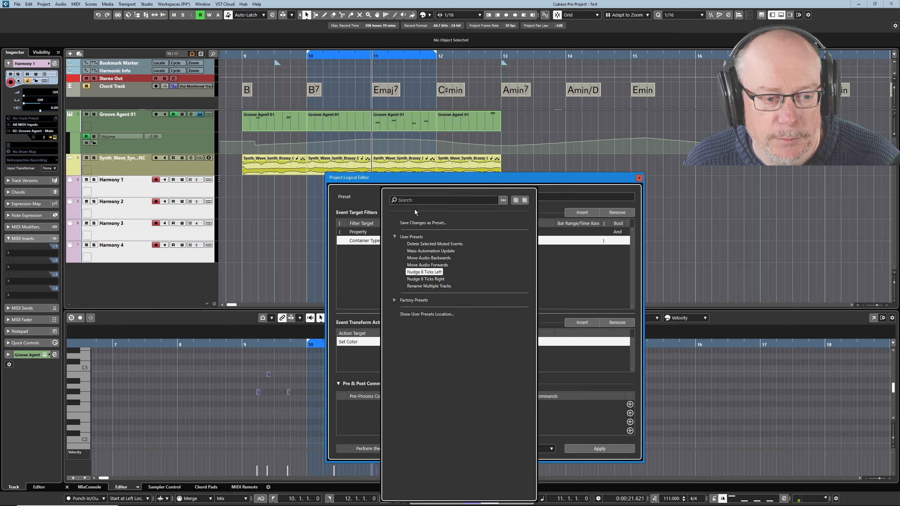
{"action": "left_click", "coordinate": [432, 251]}
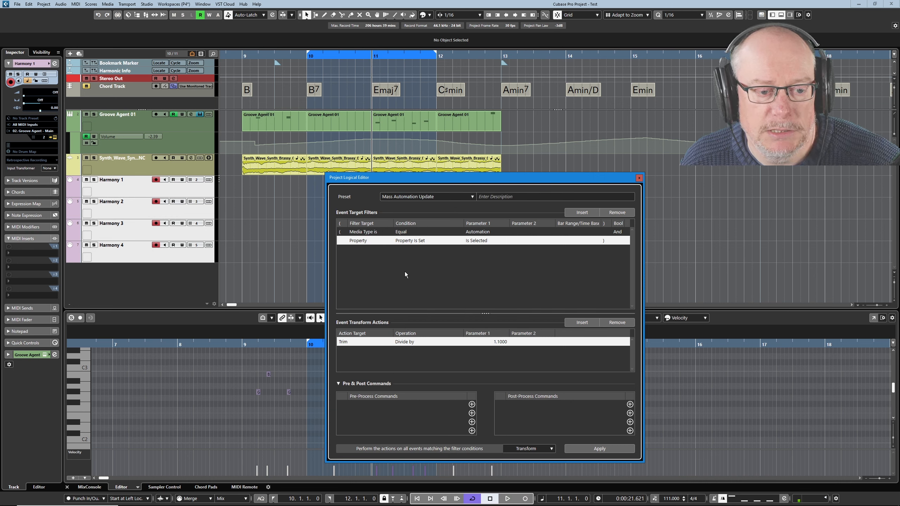
{"action": "left_click", "coordinate": [365, 232]}
{"action": "left_click", "coordinate": [365, 230]}
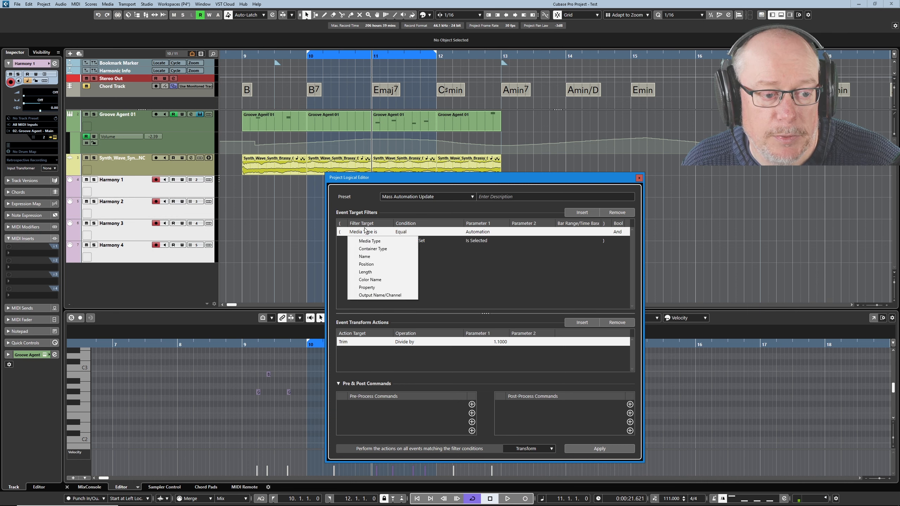
{"action": "left_click", "coordinate": [365, 228]}
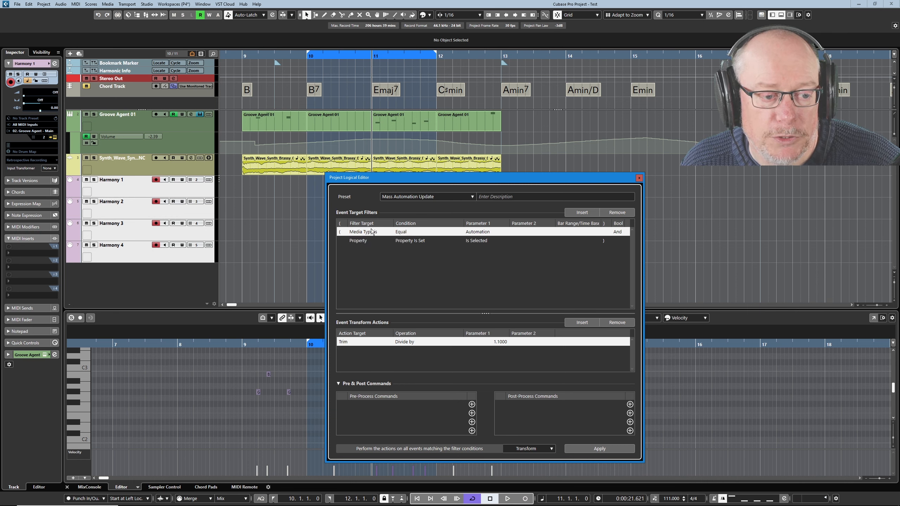
{"action": "left_click", "coordinate": [485, 233]}
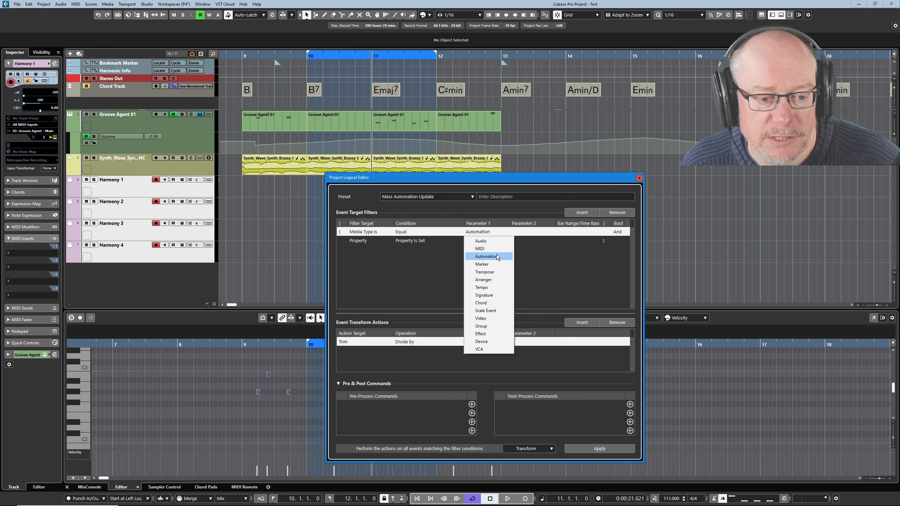
{"action": "left_click", "coordinate": [441, 276]}
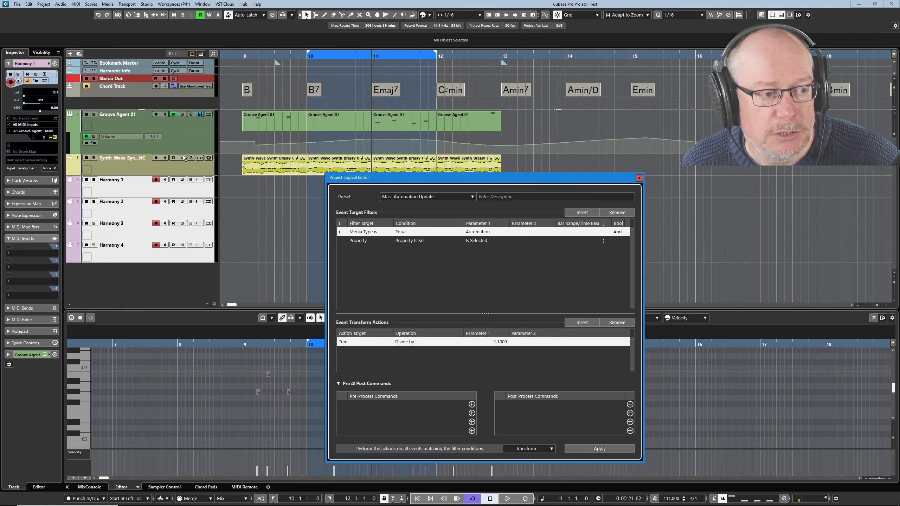
Step: Enlarge the Groove Agent 01 Volume automation lane and select its points from about bar 10 beat 2 to bar 11 beat 3
{"action": "left_click", "coordinate": [190, 144]}
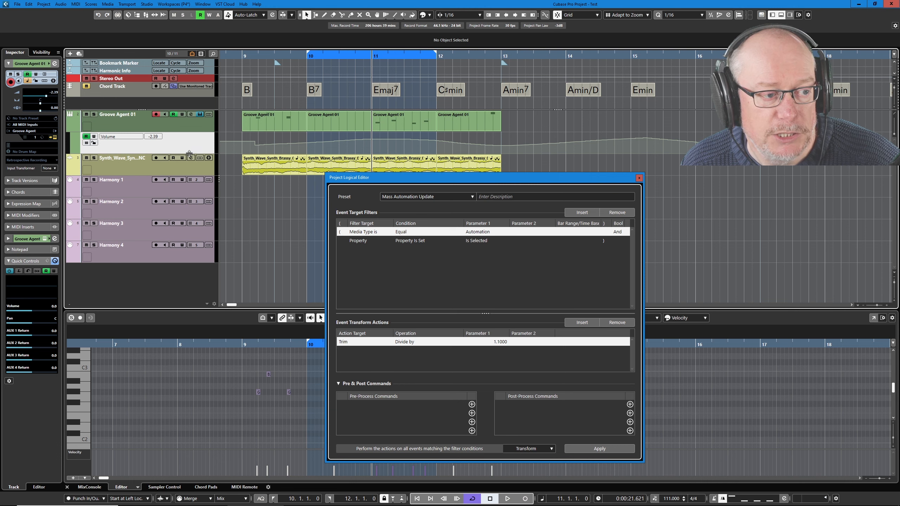
{"action": "left_click_drag", "start_coordinate": [189, 153], "coordinate": [189, 167]}
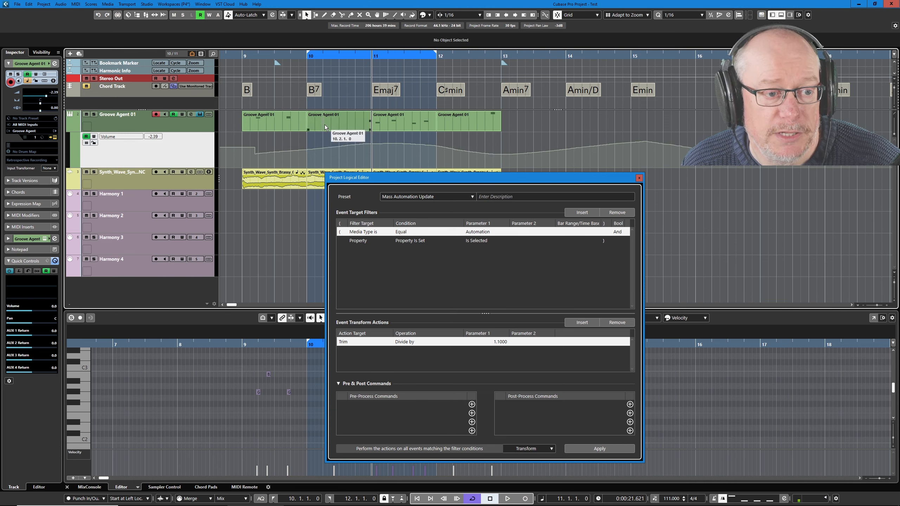
{"action": "left_click_drag", "start_coordinate": [326, 133], "coordinate": [416, 161]}
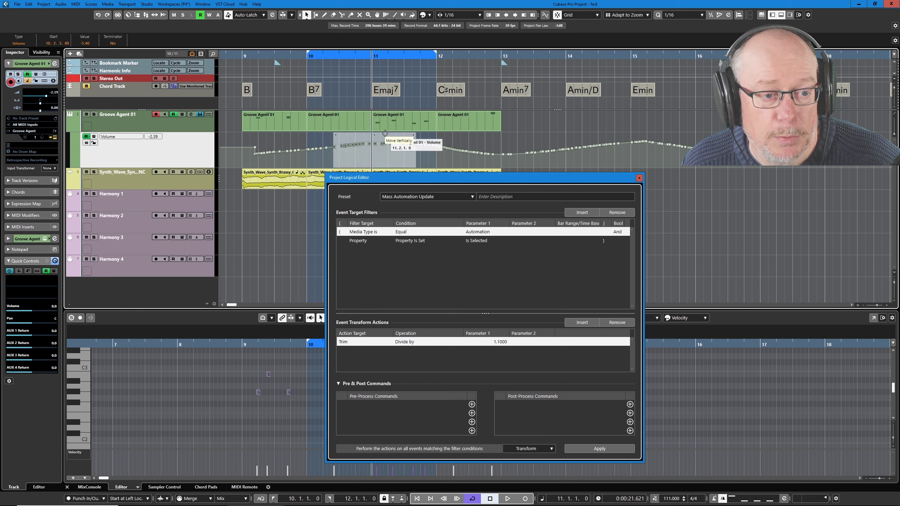
Step: Lower the selected volume automation points by hand and undo the move
{"action": "left_click_drag", "start_coordinate": [385, 134], "coordinate": [386, 142]}
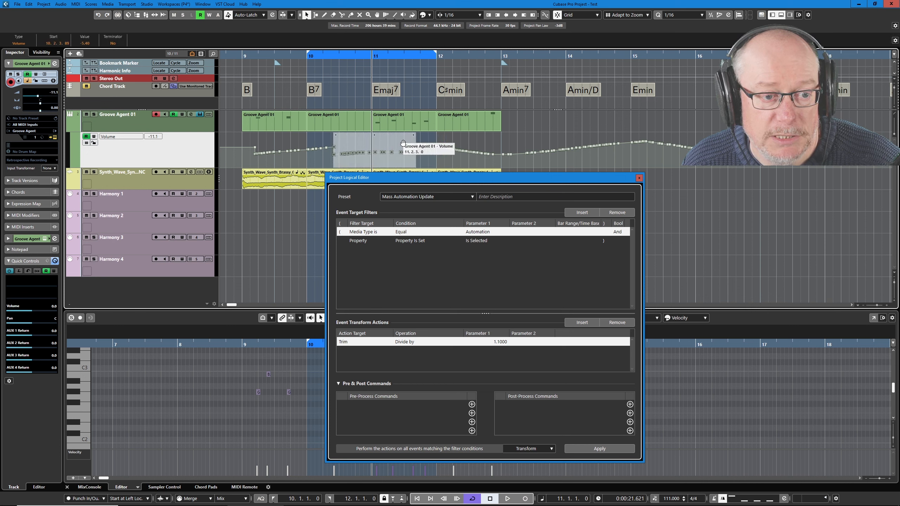
{"action": "key", "text": "ctrl+z"}
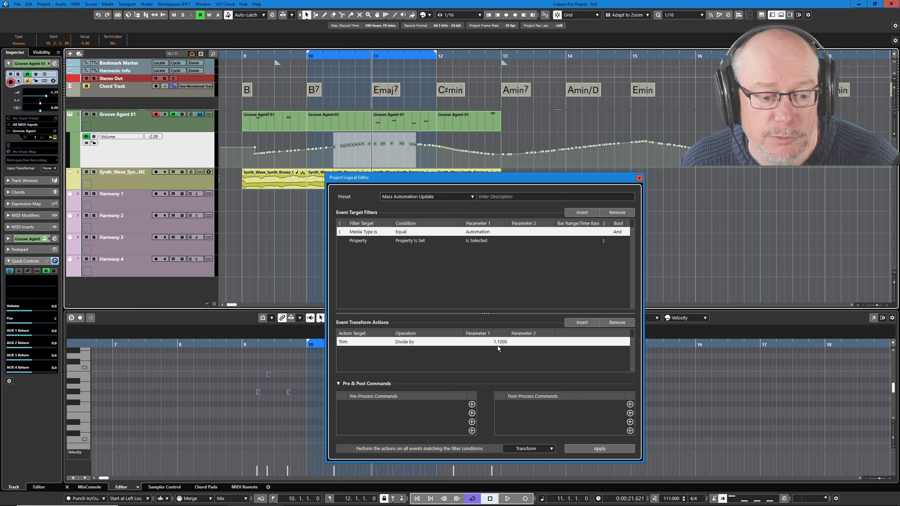
Step: Apply the Divide by 1.1000 trim five times to the selected volume points and undo all five passes
{"action": "left_click", "coordinate": [598, 449]}
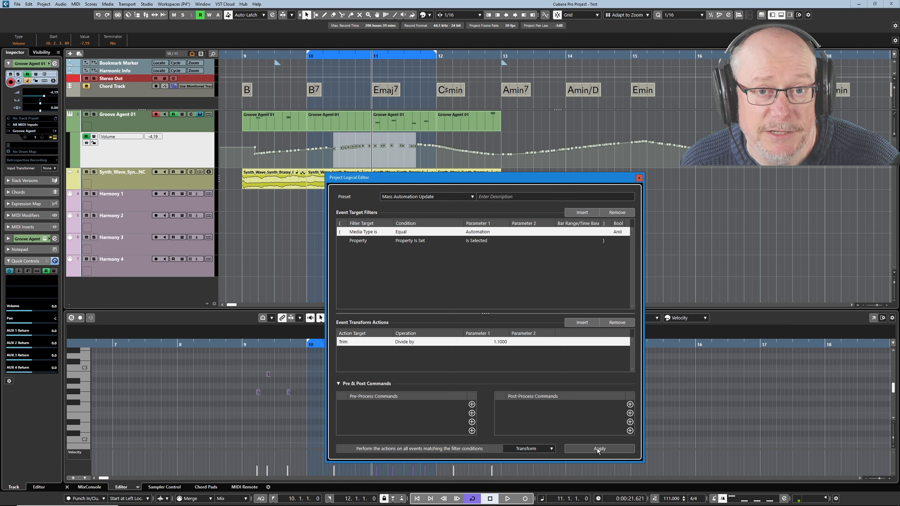
{"action": "left_click", "coordinate": [597, 449]}
{"action": "left_click", "coordinate": [598, 449]}
{"action": "left_click", "coordinate": [597, 449]}
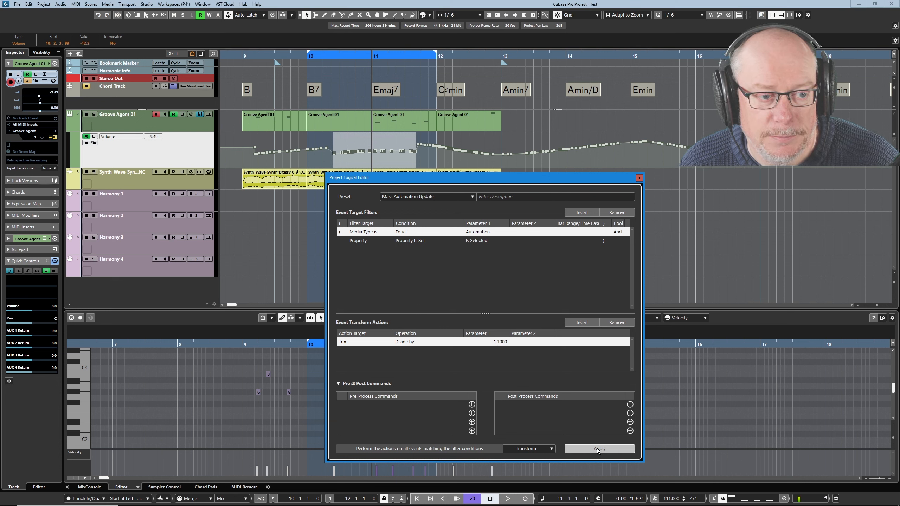
{"action": "left_click", "coordinate": [597, 449]}
{"action": "key", "text": "ctrl+z"}
{"action": "key", "text": "ctrl+z"}
{"action": "key", "text": "ctrl+z"}
{"action": "key", "text": "ctrl+z"}
{"action": "key", "text": "ctrl+z"}
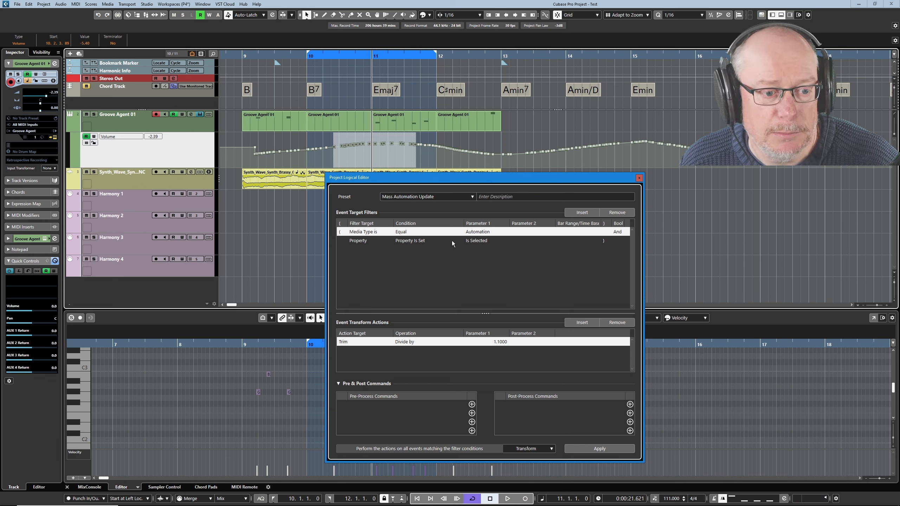
Step: Load the user preset Delete Selected Muted Events and move the Project Logical Editor clear of the audio events
{"action": "left_click", "coordinate": [417, 197]}
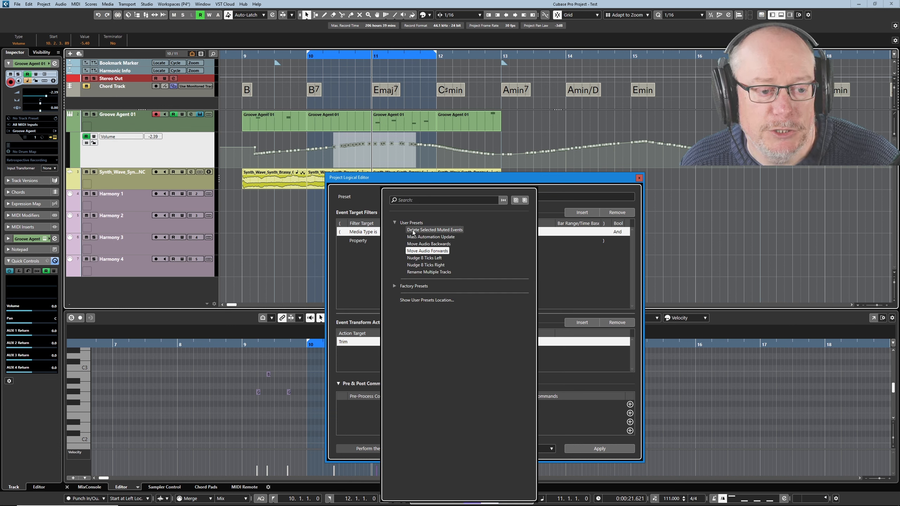
{"action": "left_click", "coordinate": [429, 230]}
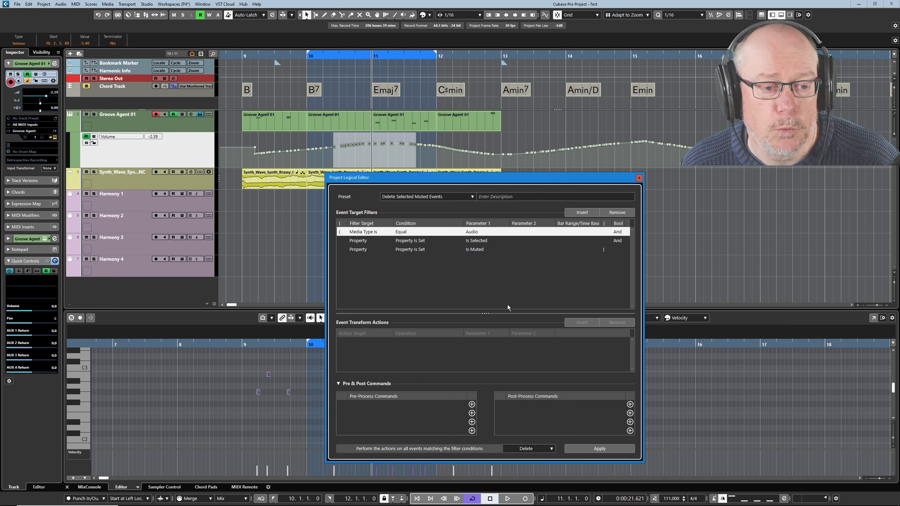
{"action": "left_click_drag", "start_coordinate": [525, 178], "coordinate": [685, 200]}
Step: Duplicate the Synth_Wave audio track with its events
{"action": "left_click", "coordinate": [184, 187]}
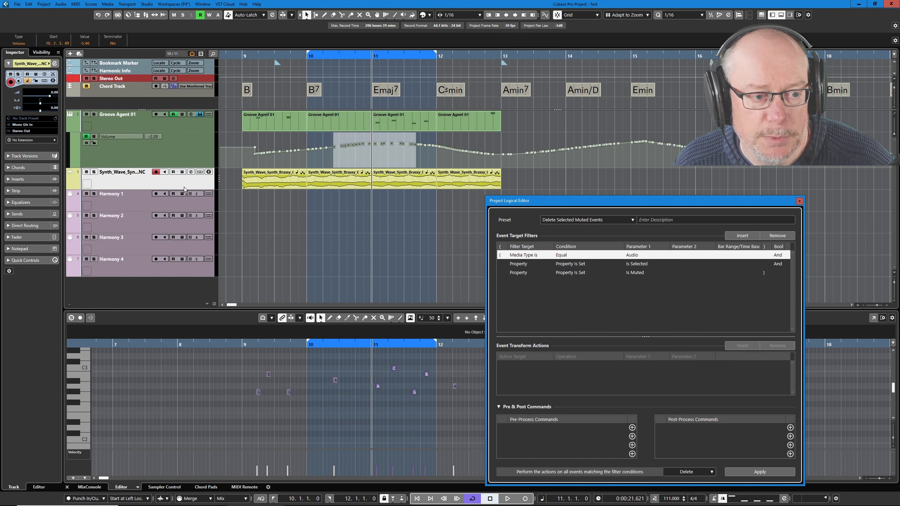
{"action": "key", "text": "shift+d"}
Step: Mute the bar 10 event on the original synth track and the bar 9, 11 and 12 events on the duplicate
{"action": "right_click", "coordinate": [398, 233]}
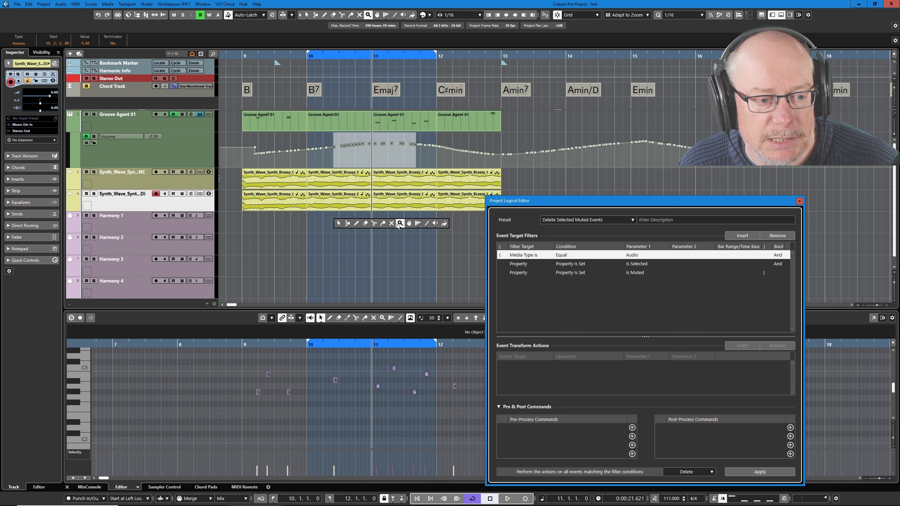
{"action": "left_click", "coordinate": [392, 223]}
{"action": "left_click", "coordinate": [339, 183]}
{"action": "left_click", "coordinate": [416, 208]}
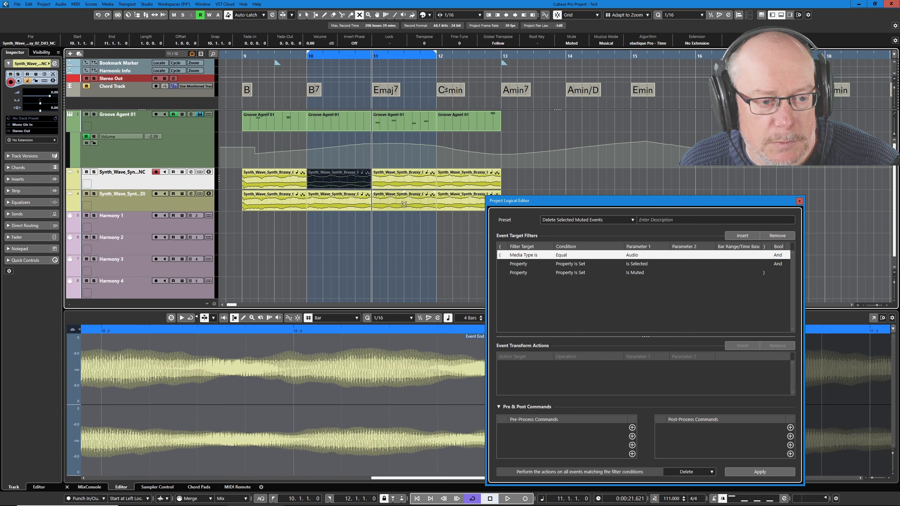
{"action": "key", "text": "1"}
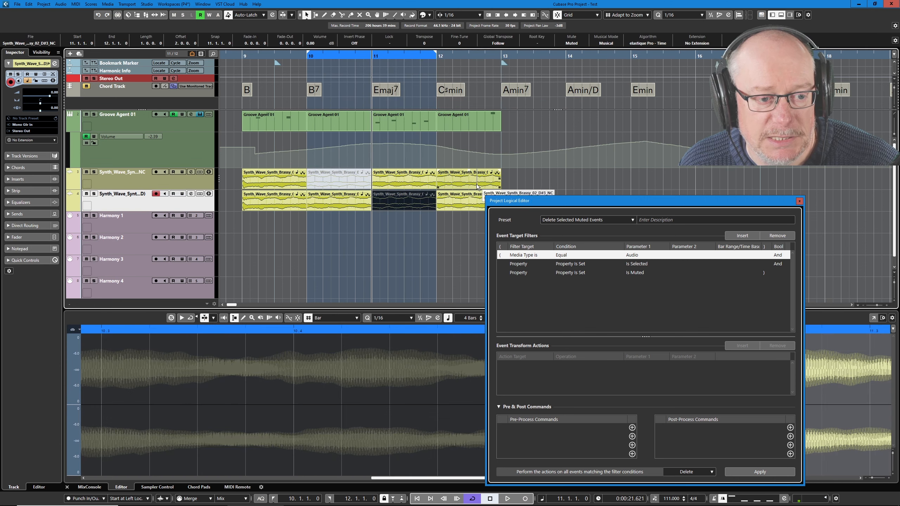
{"action": "right_click", "coordinate": [312, 235]}
{"action": "left_click", "coordinate": [351, 221]}
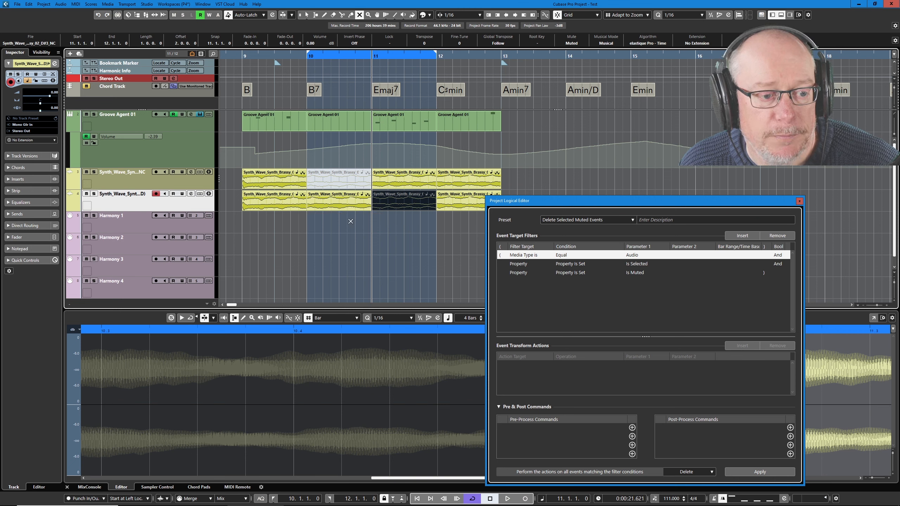
{"action": "left_click", "coordinate": [286, 208]}
{"action": "left_click", "coordinate": [457, 199]}
{"action": "key", "text": "1"}
{"action": "left_click", "coordinate": [396, 225]}
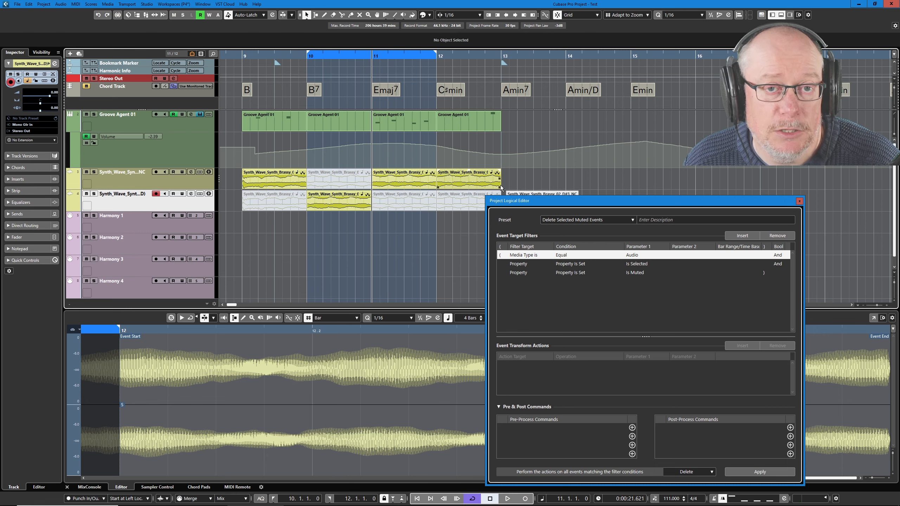
{"action": "right_click", "coordinate": [317, 196]}
{"action": "left_click", "coordinate": [317, 205]}
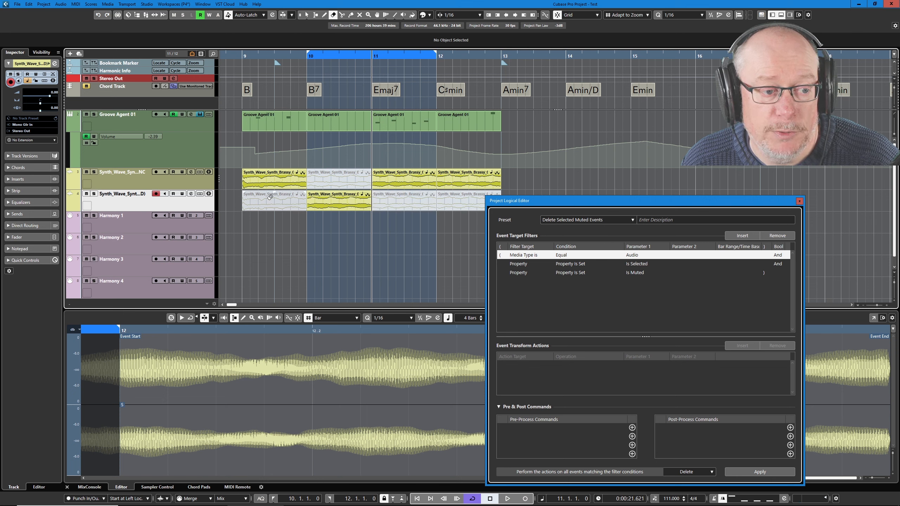
{"action": "key", "text": "1"}
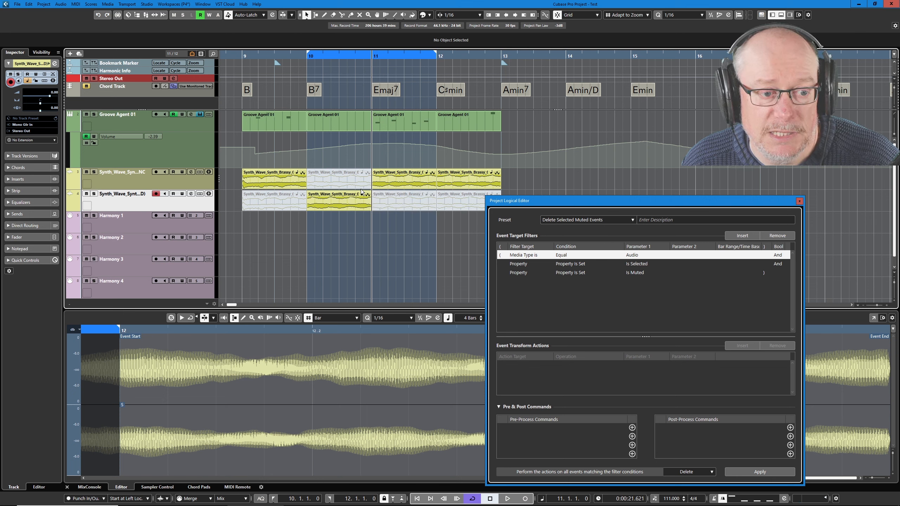
Step: Select all events on both synth tracks and apply the preset to delete the muted ones
{"action": "left_click_drag", "start_coordinate": [242, 193], "coordinate": [439, 301]}
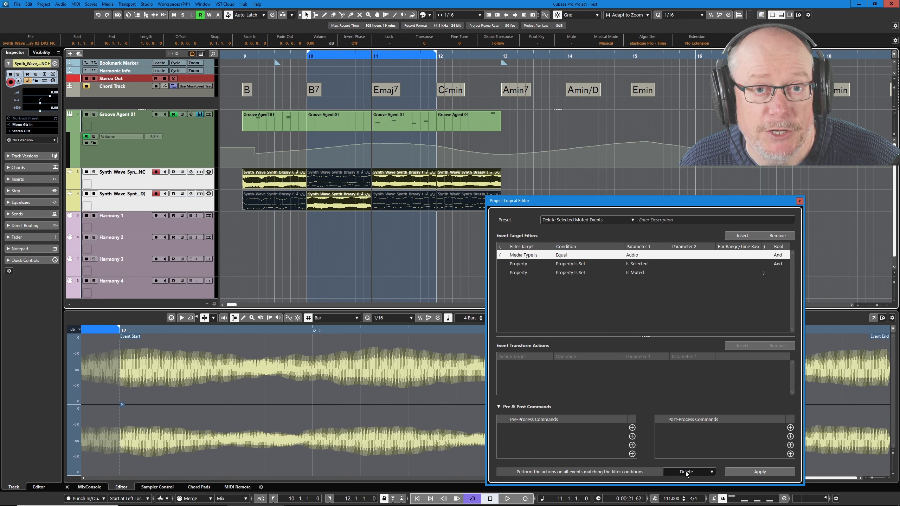
{"action": "left_click", "coordinate": [765, 473]}
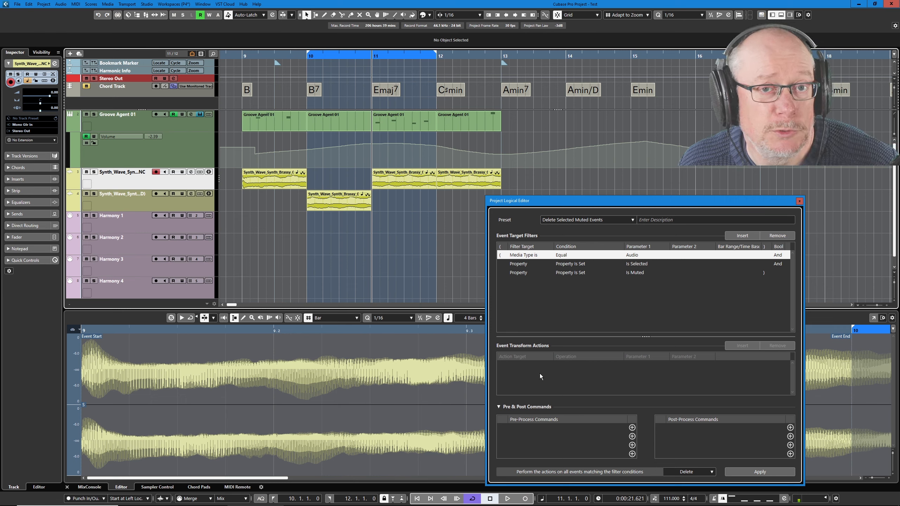
Step: Try the Deselect, Select and Delete functions for the loaded preset and set it back to Deselect
{"action": "left_click", "coordinate": [689, 473]}
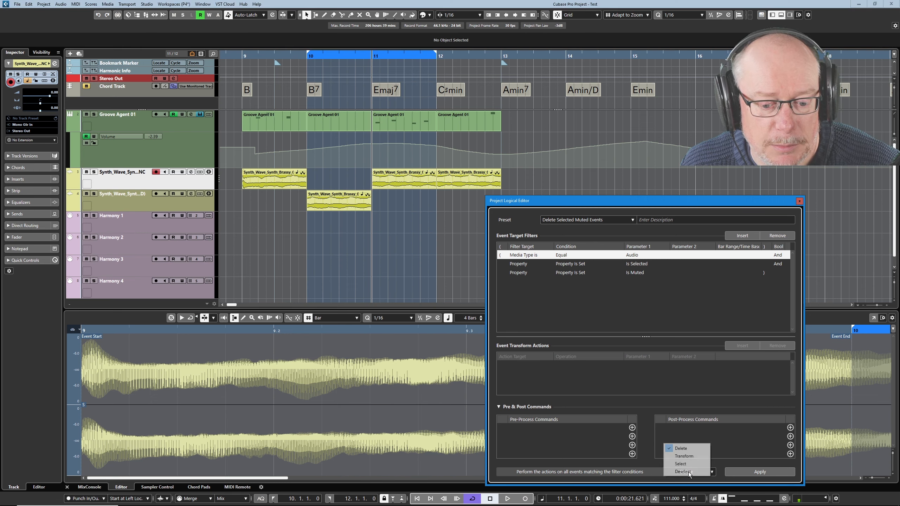
{"action": "left_click", "coordinate": [682, 472]}
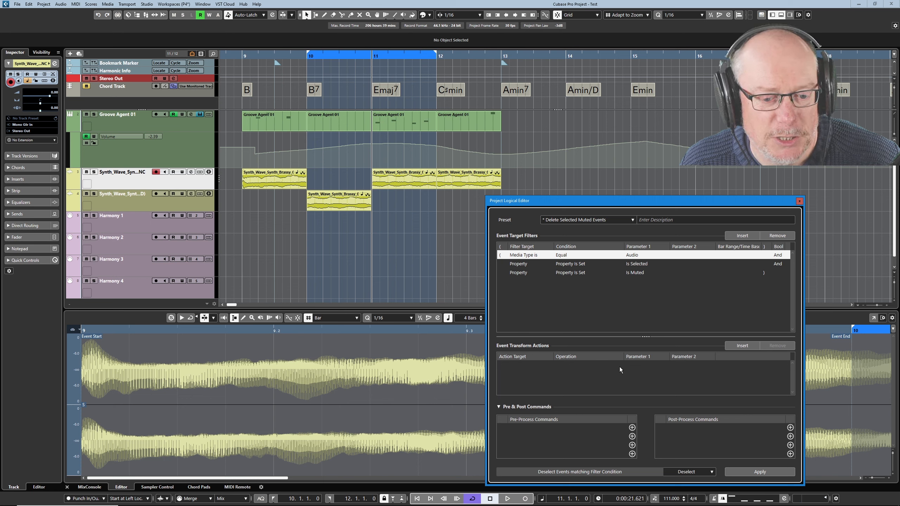
{"action": "left_click", "coordinate": [683, 466]}
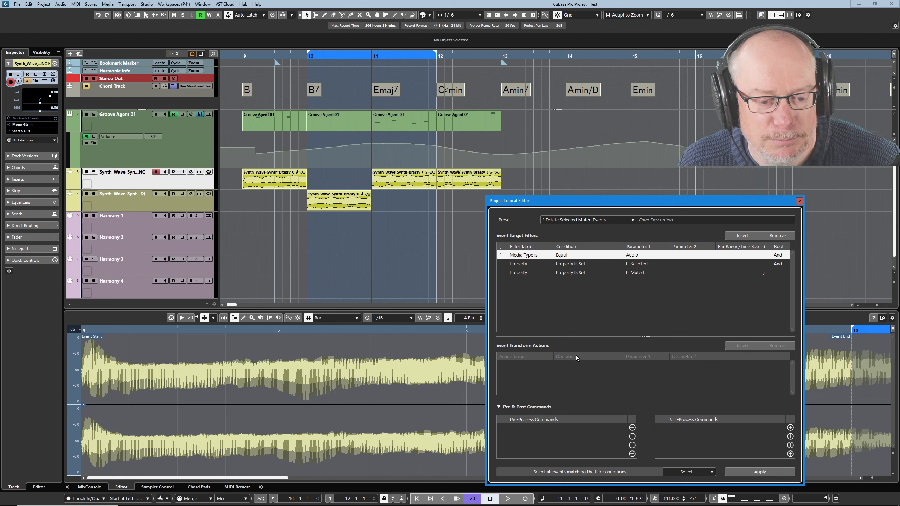
{"action": "left_click", "coordinate": [690, 472]}
{"action": "left_click", "coordinate": [685, 449]}
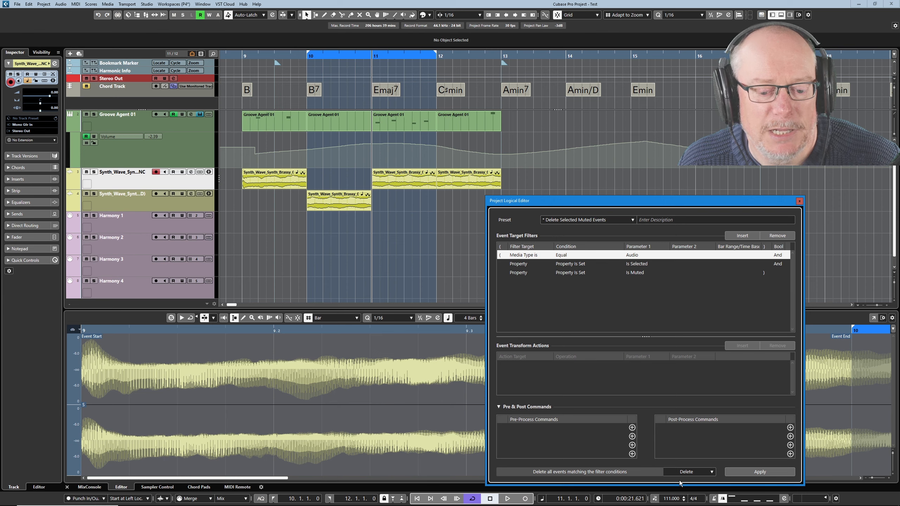
{"action": "left_click", "coordinate": [688, 472]}
{"action": "left_click", "coordinate": [691, 462]}
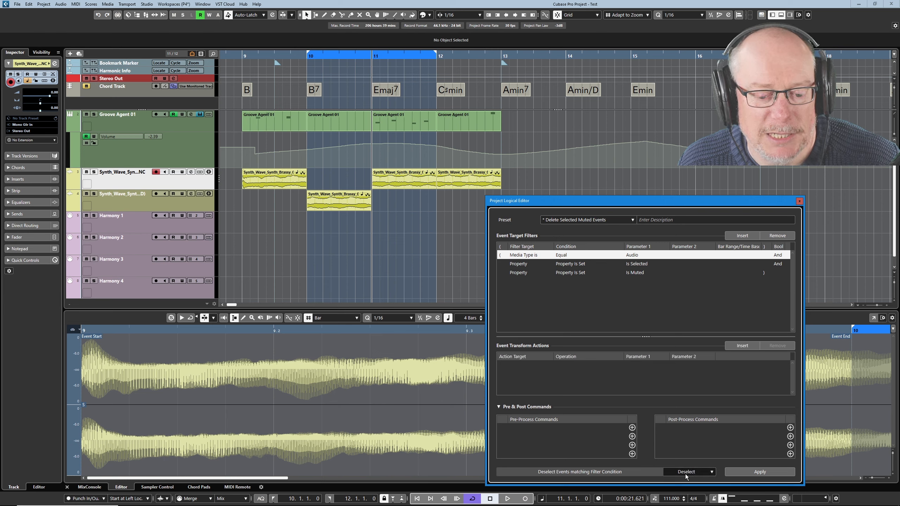
{"action": "left_click", "coordinate": [685, 474]}
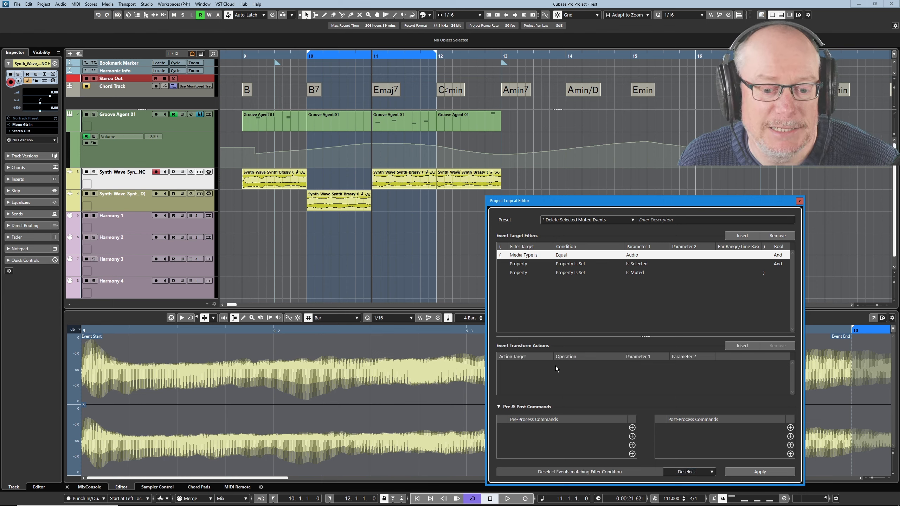
Step: Load the factory Automation preset Delete All Automation of Selected Track after Cursor
{"action": "left_click", "coordinate": [584, 220]}
{"action": "left_click", "coordinate": [555, 251]}
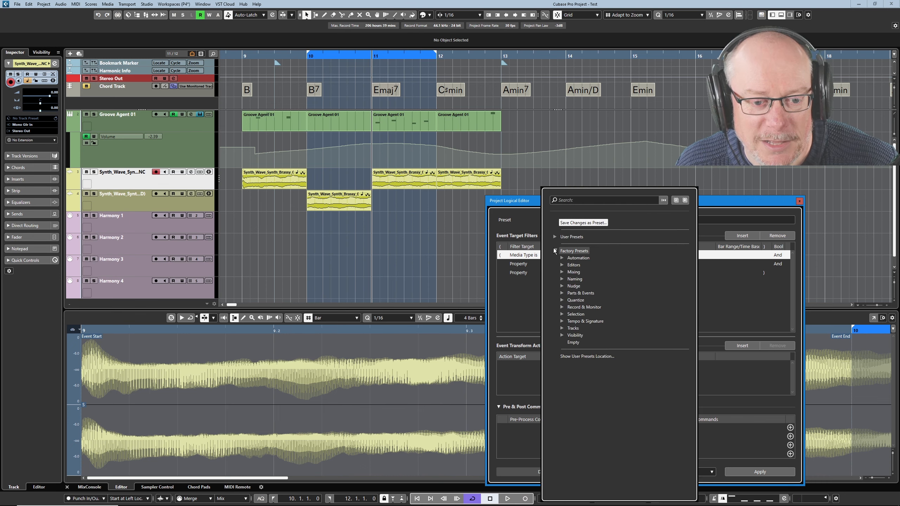
{"action": "scroll", "coordinate": [554, 247], "scroll_direction": "down", "scroll_amount": 1}
{"action": "left_click", "coordinate": [556, 243]}
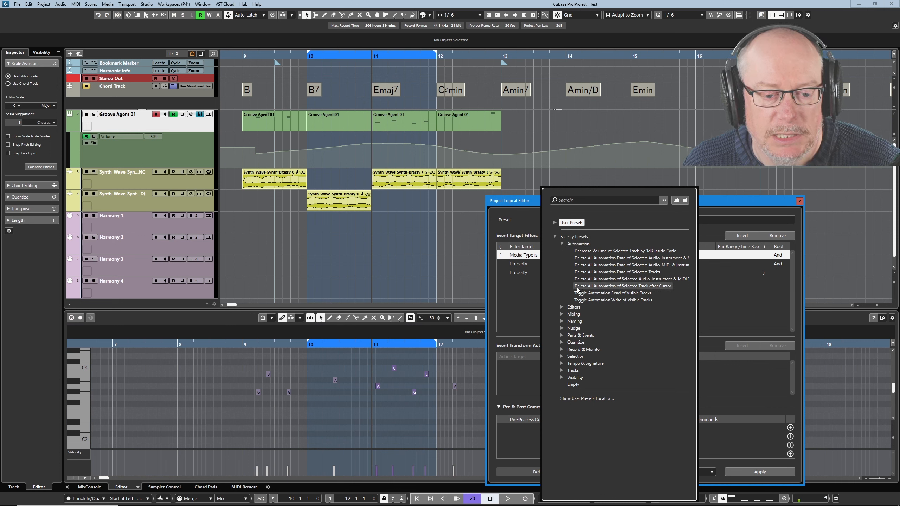
{"action": "left_click", "coordinate": [640, 287]}
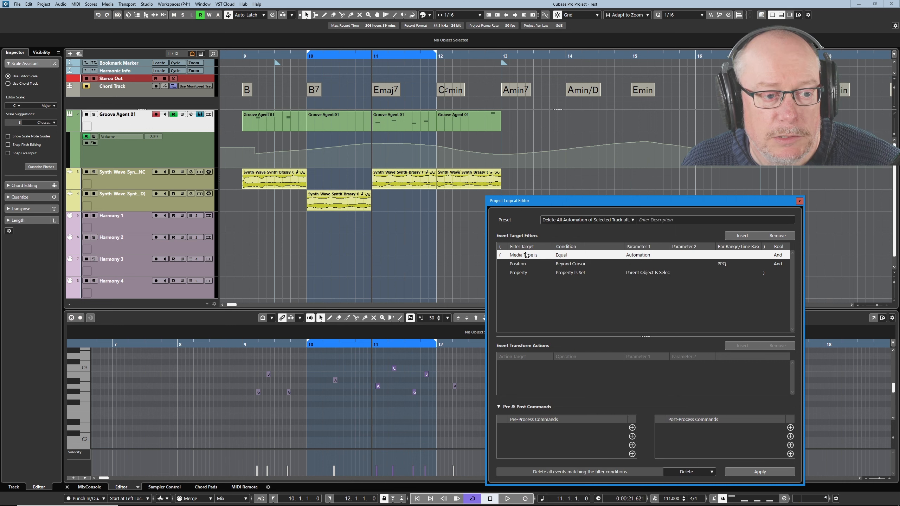
Step: Check the media type choices of the automation filter and widen the Parameter 1 column to read its full conditions
{"action": "left_click", "coordinate": [639, 256]}
{"action": "left_click", "coordinate": [607, 270]}
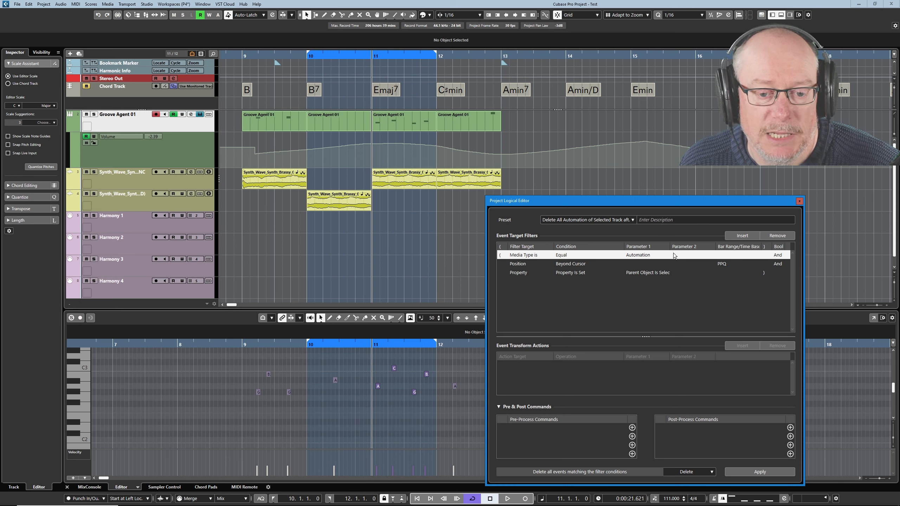
{"action": "left_click_drag", "start_coordinate": [671, 246], "coordinate": [685, 245]}
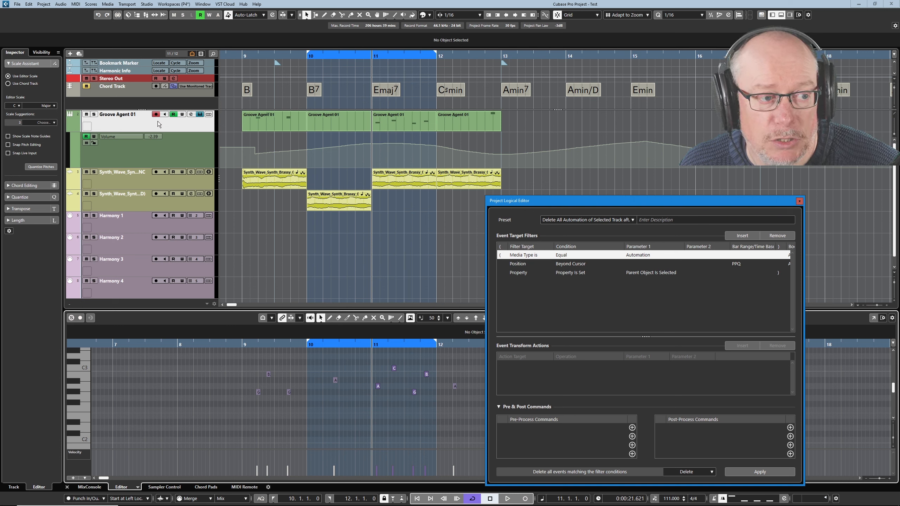
Step: Apply the preset to delete the Groove Agent 01 volume automation after the cursor, and undo the deletion
{"action": "left_click", "coordinate": [755, 470]}
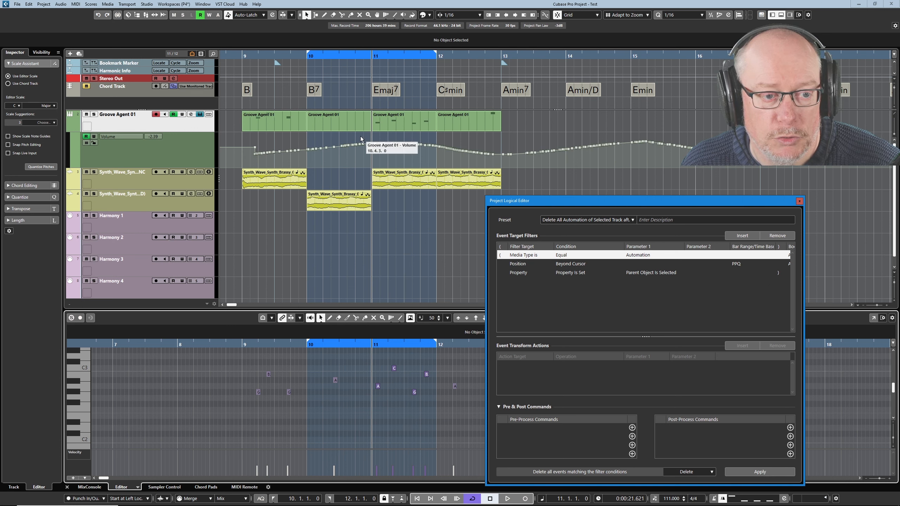
{"action": "left_click", "coordinate": [763, 473]}
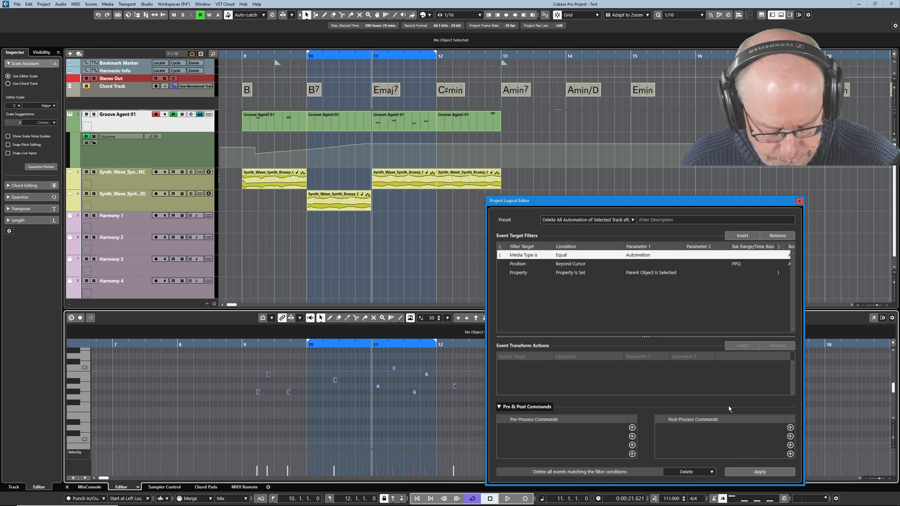
{"action": "key", "text": "ctrl+z"}
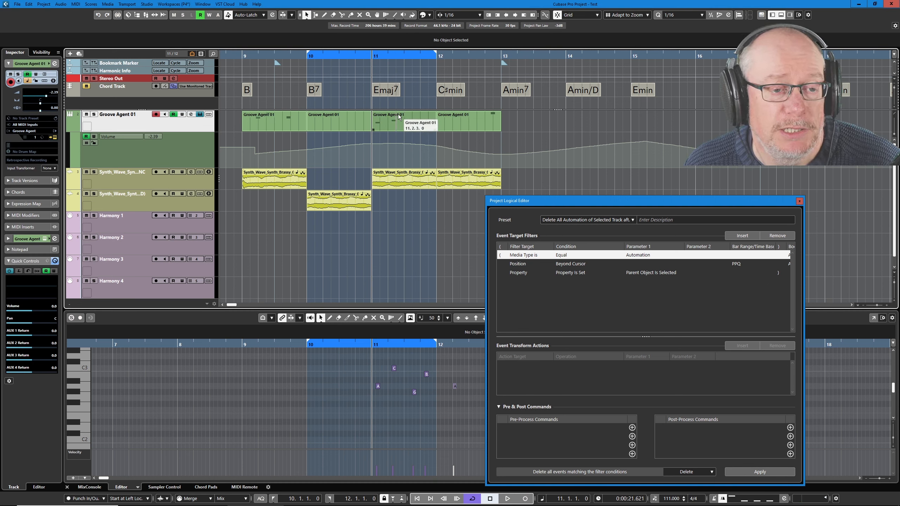
Step: Select the last two Groove Agent 01 parts, then the upper Synth_Wave track, and apply the automation deletion preset
{"action": "left_click_drag", "start_coordinate": [524, 121], "coordinate": [397, 124]}
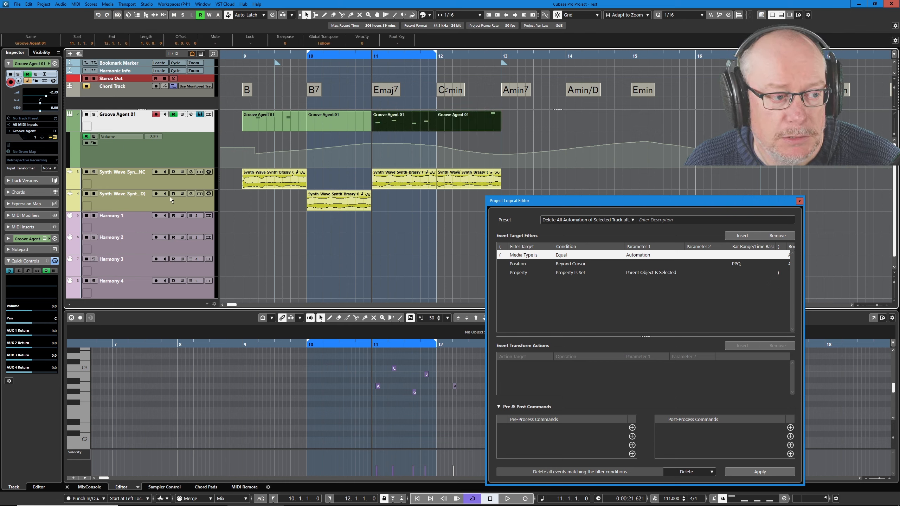
{"action": "left_click", "coordinate": [136, 179]}
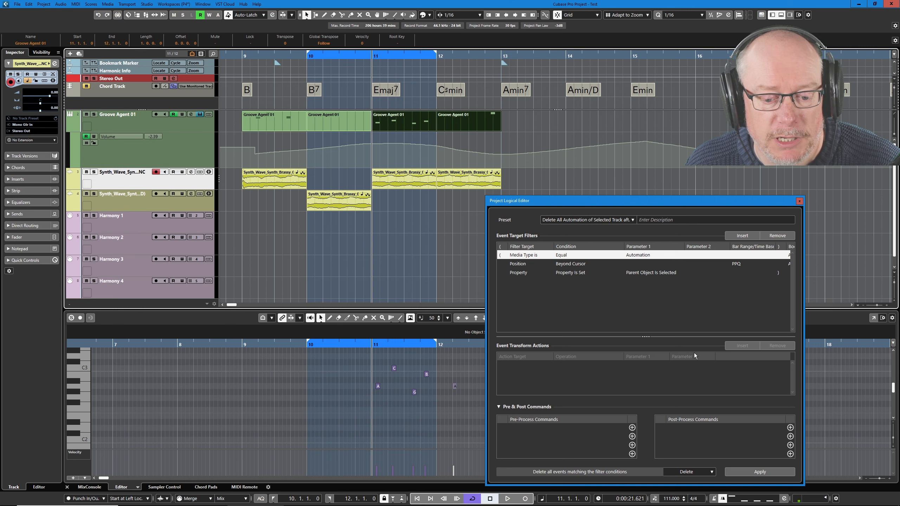
{"action": "left_click", "coordinate": [762, 472]}
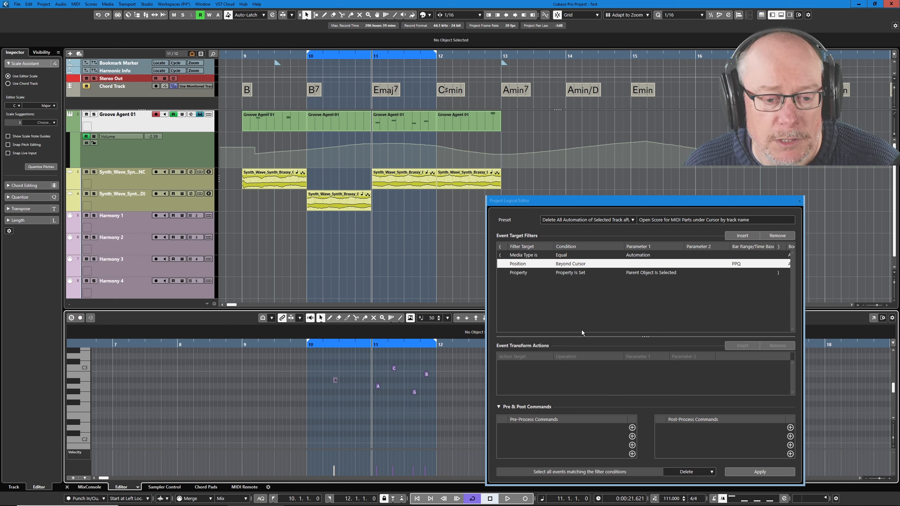
Step: Load the factory Editors preset Open Key Editor for Parts under Cursor on Tracks Containing 'String' in the Name
{"action": "left_click", "coordinate": [563, 220]}
{"action": "left_click", "coordinate": [561, 244]}
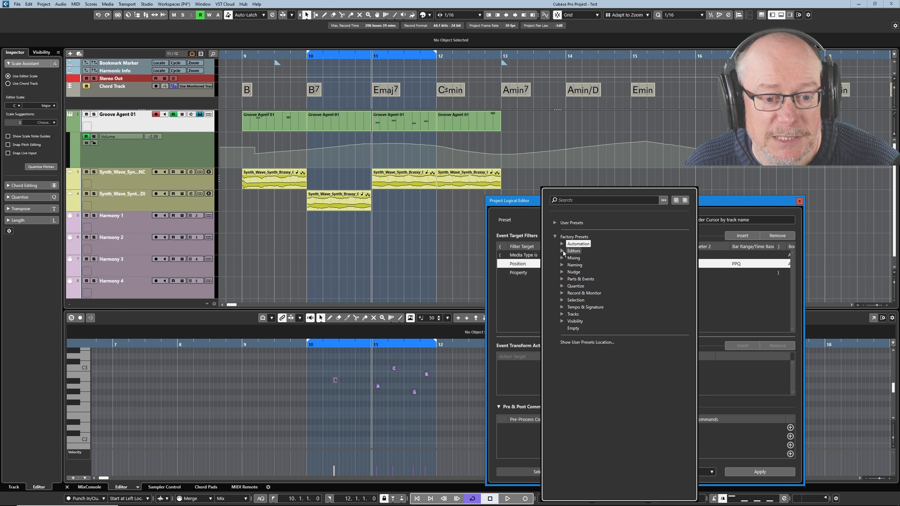
{"action": "left_click", "coordinate": [561, 251]}
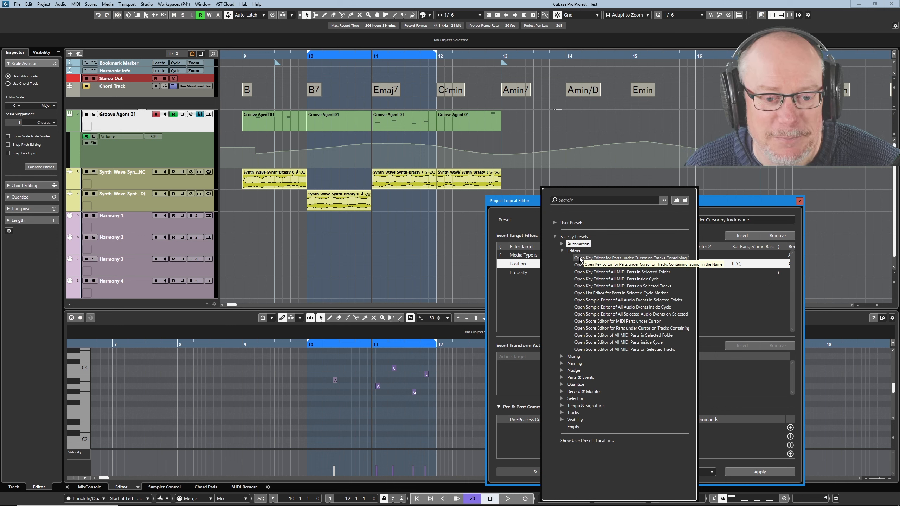
{"action": "left_click", "coordinate": [580, 258]}
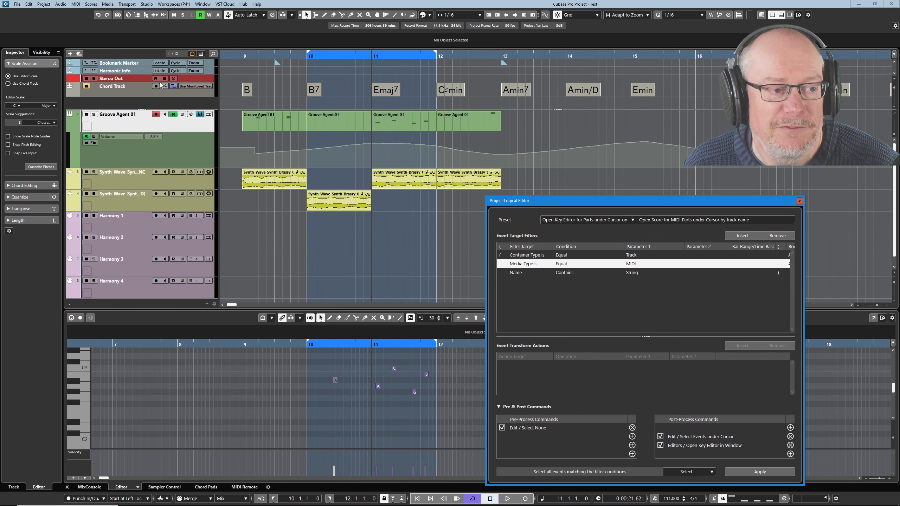
Step: Set the Name Contains filter's Parameter 1 to Groove
{"action": "left_click", "coordinate": [632, 274]}
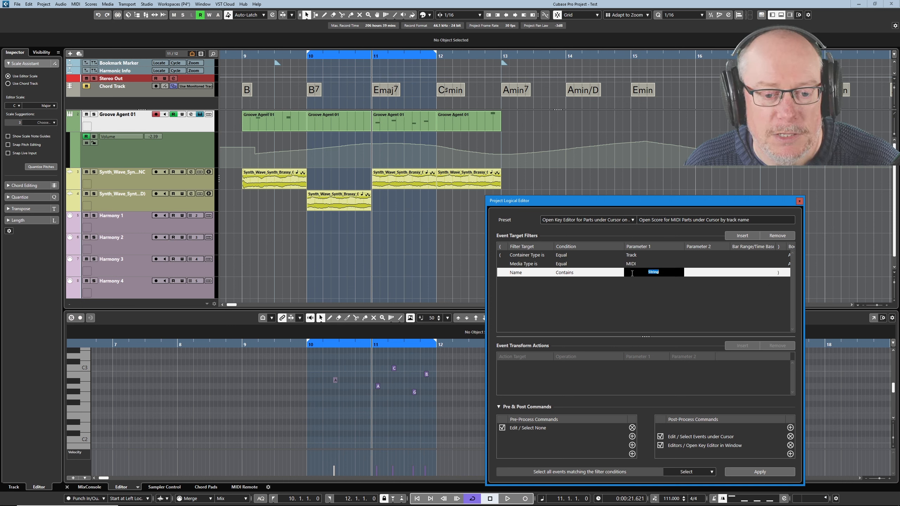
{"action": "type", "text": "Groove"}
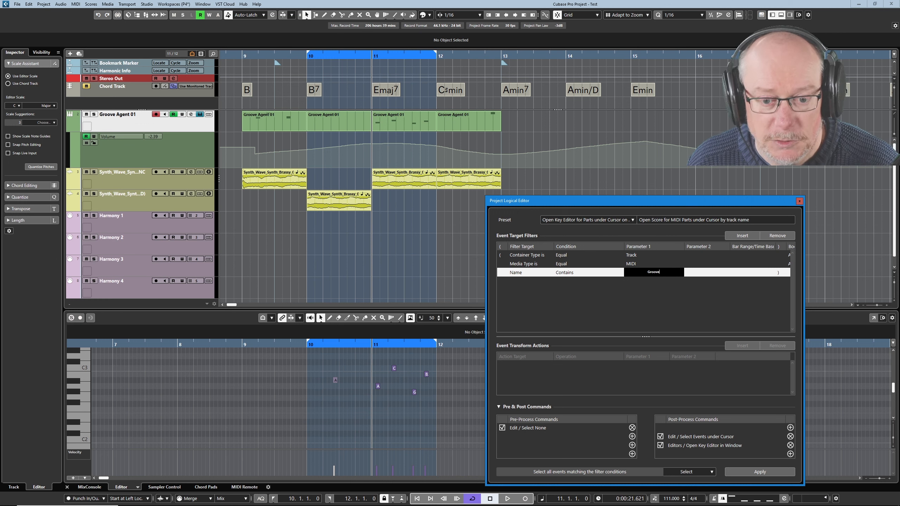
{"action": "key", "text": "Return"}
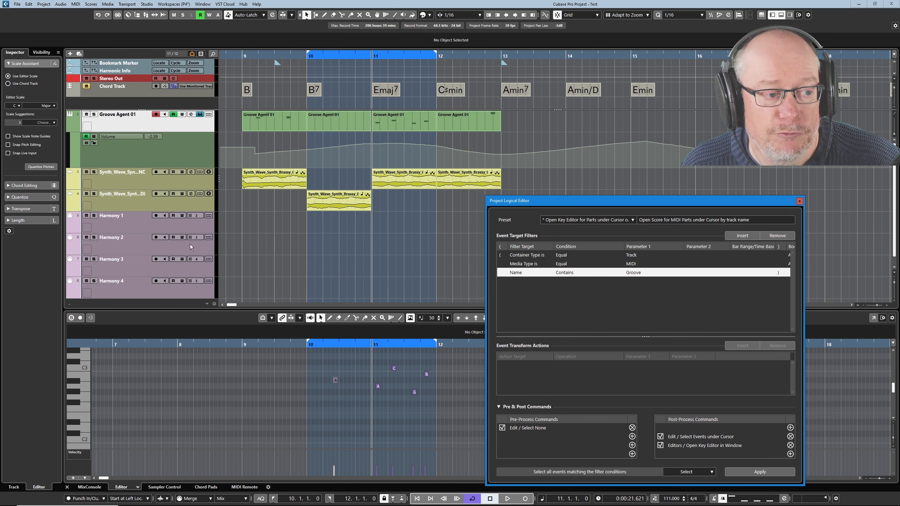
Step: Select the lower Synth_Wave track, apply the preset to open the Groove Agent 01 part in the Key Editor, and move that window clear
{"action": "left_click", "coordinate": [117, 203]}
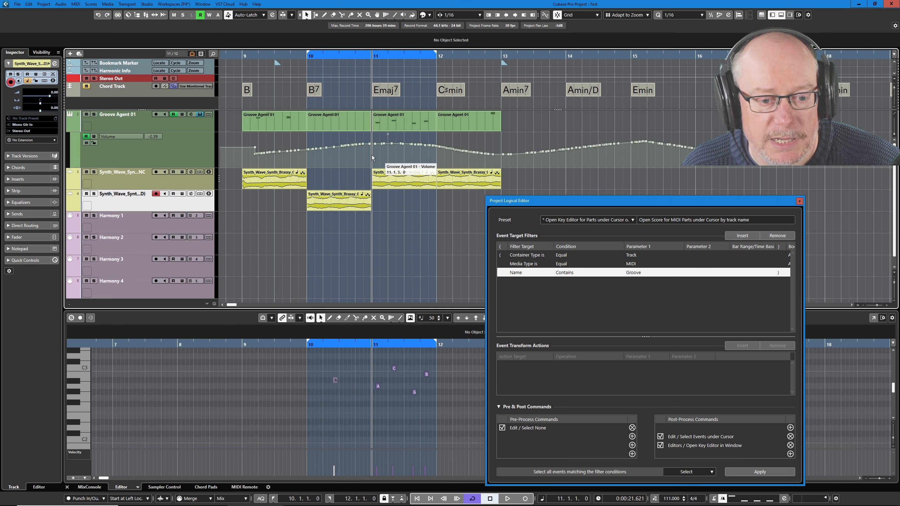
{"action": "left_click_drag", "start_coordinate": [624, 247], "coordinate": [599, 247]}
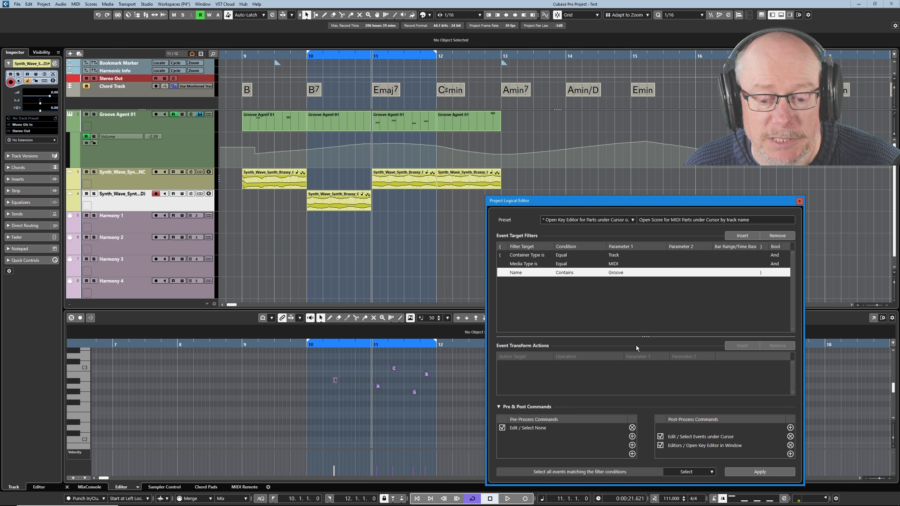
{"action": "left_click", "coordinate": [758, 471]}
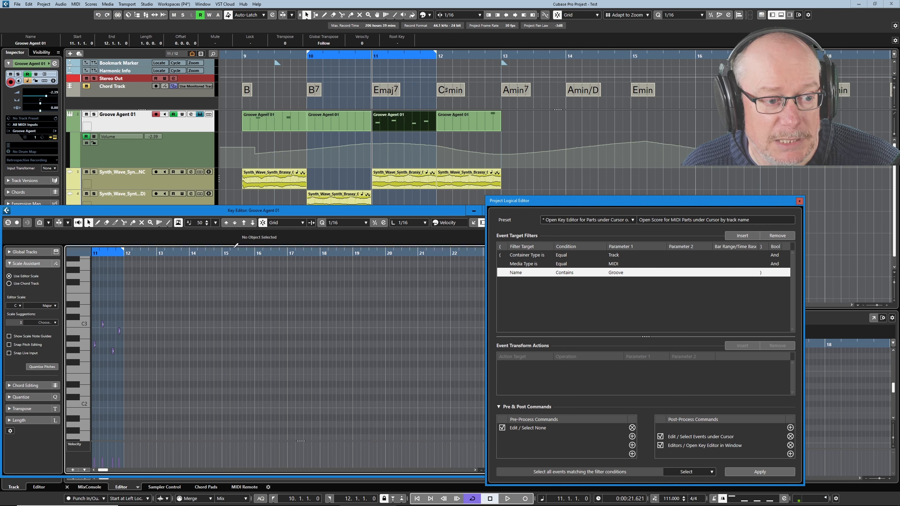
{"action": "left_click_drag", "start_coordinate": [238, 214], "coordinate": [276, 153]}
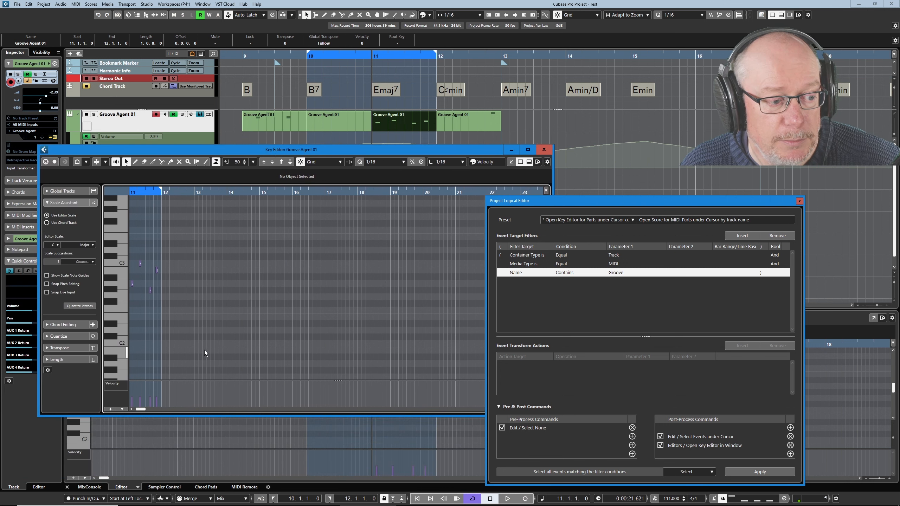
{"action": "scroll", "coordinate": [149, 335], "scroll_direction": "up", "scroll_amount": 2}
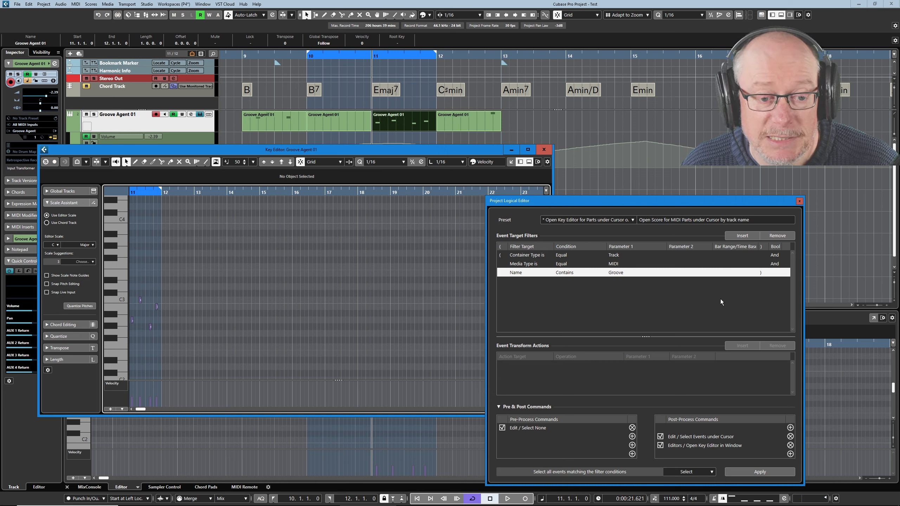
Step: Replace the Name Contains filter's value with Trumpet and close the Project Logical Editor
{"action": "left_click", "coordinate": [618, 273]}
{"action": "key", "text": "Home"}
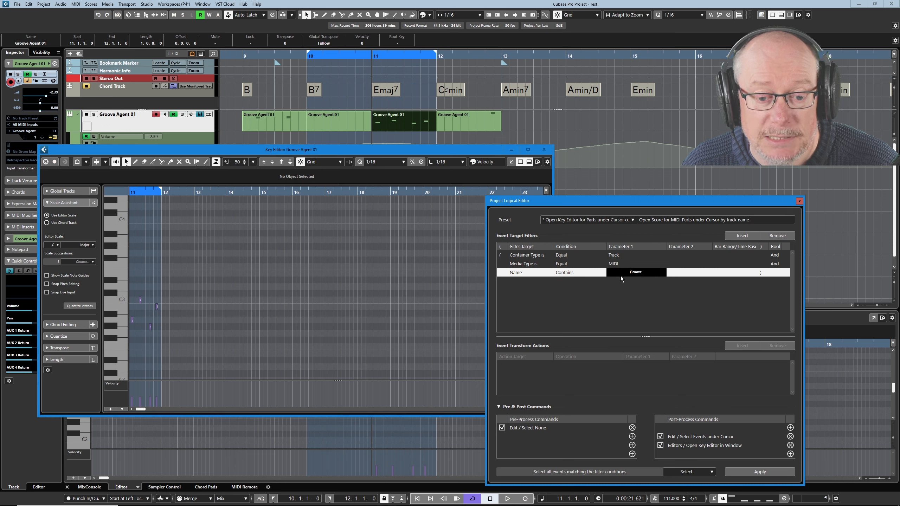
{"action": "key", "text": "Delete"}
{"action": "key", "text": "Delete"}
{"action": "key", "text": "Delete"}
{"action": "key", "text": "Delete"}
{"action": "key", "text": "Delete"}
{"action": "key", "text": "Delete"}
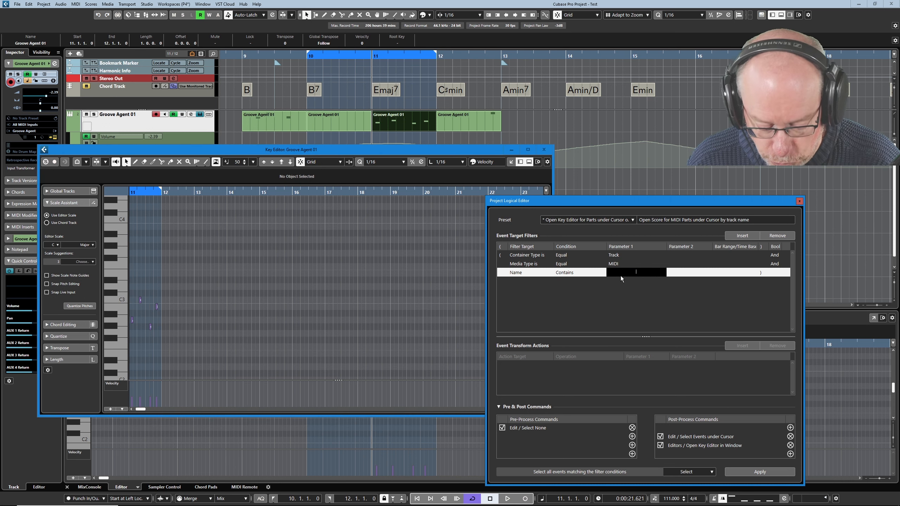
{"action": "type", "text": "Trumpet"}
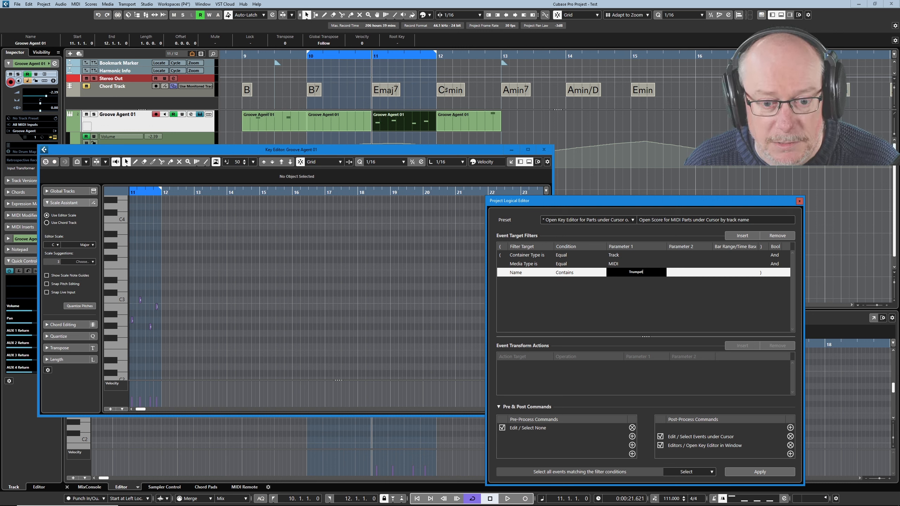
{"action": "key", "text": "Return"}
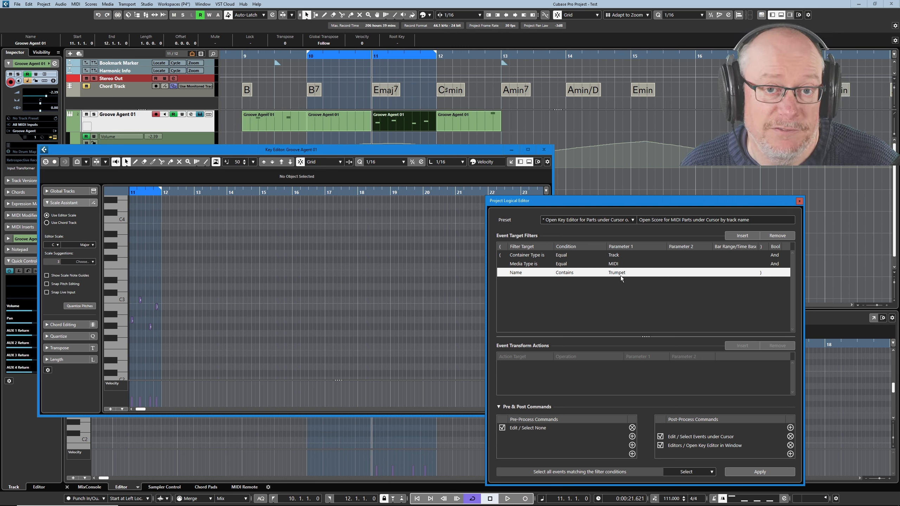
{"action": "left_click", "coordinate": [800, 201]}
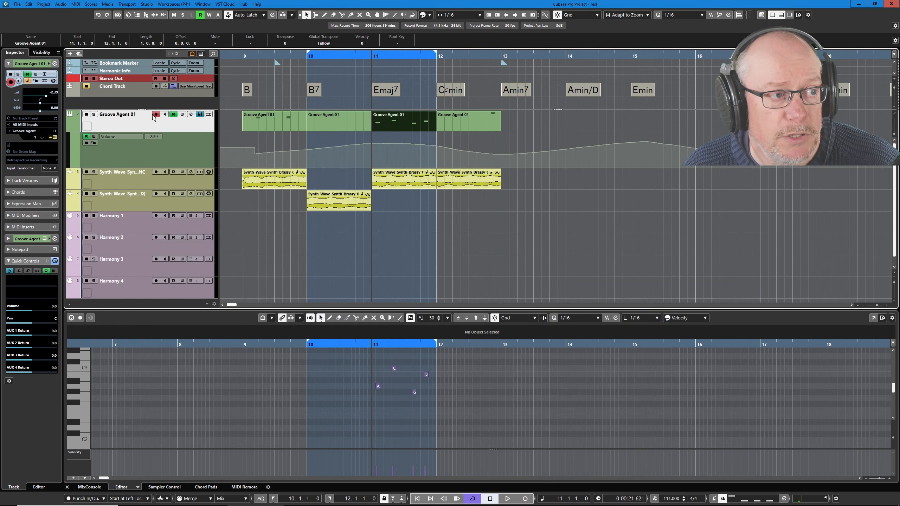
Step: Open the Key Commands, expand the Delete Loose Double (1/32) macro to read its commands, and close the window
{"action": "left_click", "coordinate": [29, 4]}
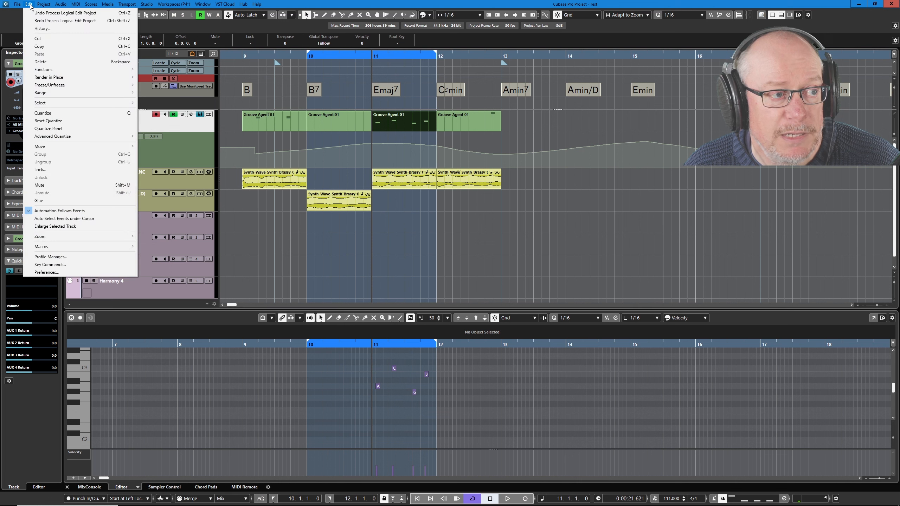
{"action": "left_click", "coordinate": [50, 265]}
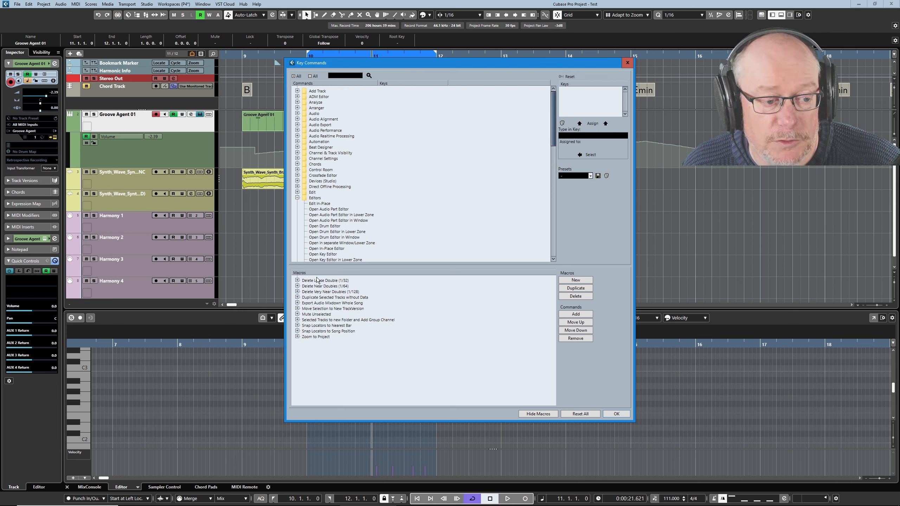
{"action": "left_click", "coordinate": [298, 281]}
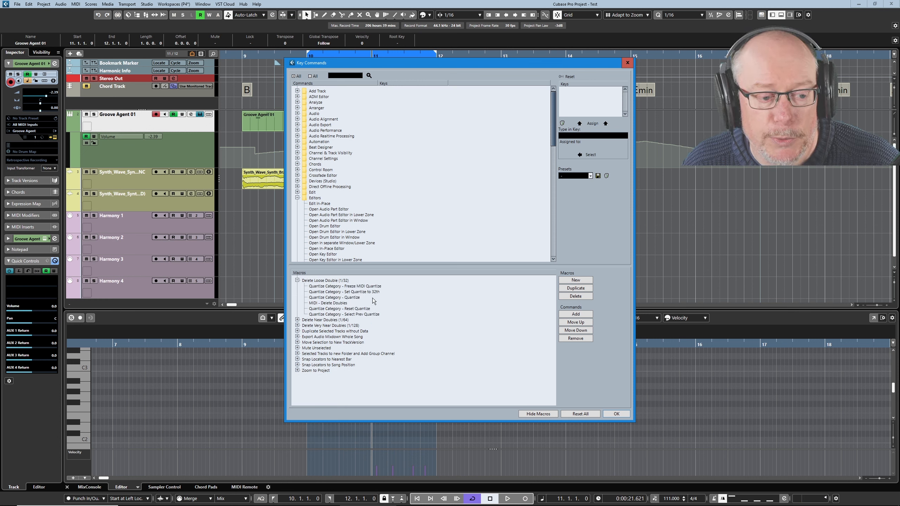
{"action": "left_click", "coordinate": [617, 414]}
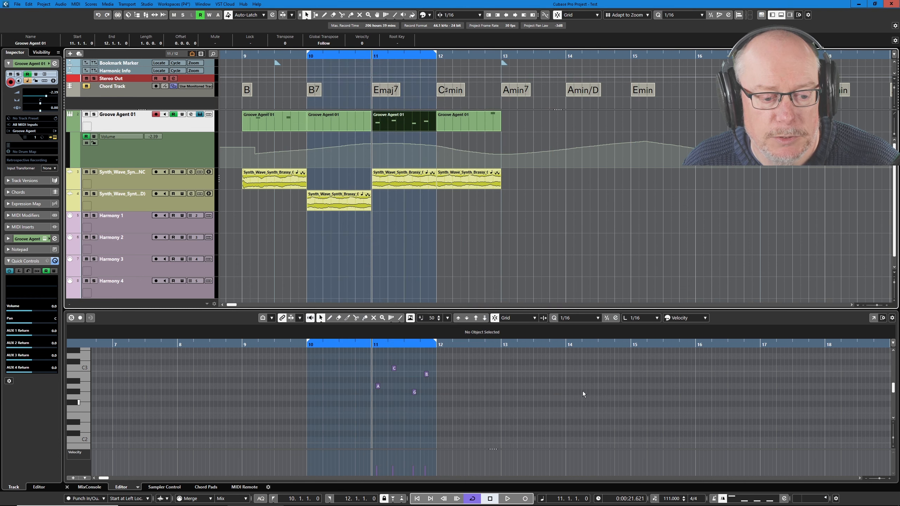
Step: Draw an A#2 note directly above the A2 note at 11.1.2.0 in the lower editor
{"action": "scroll", "coordinate": [395, 387], "scroll_direction": "up", "scroll_amount": 4}
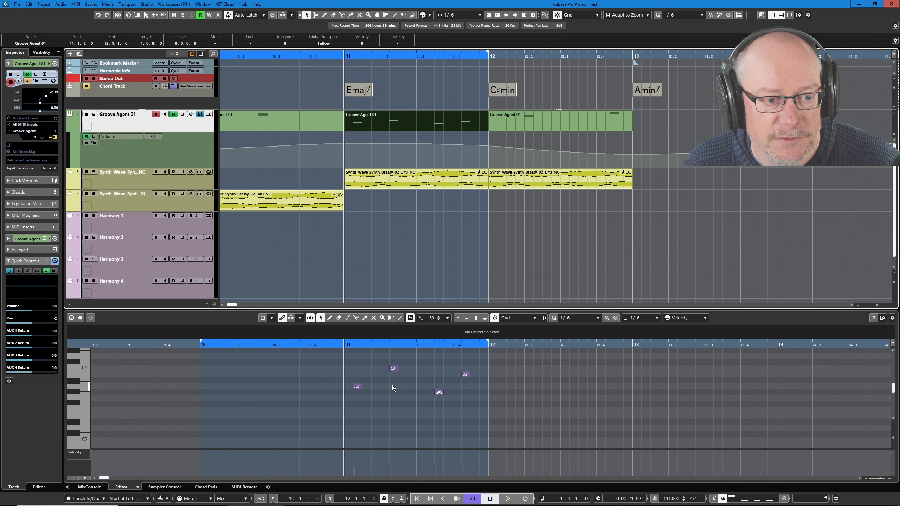
{"action": "right_click", "coordinate": [321, 376]}
{"action": "left_click", "coordinate": [330, 376]}
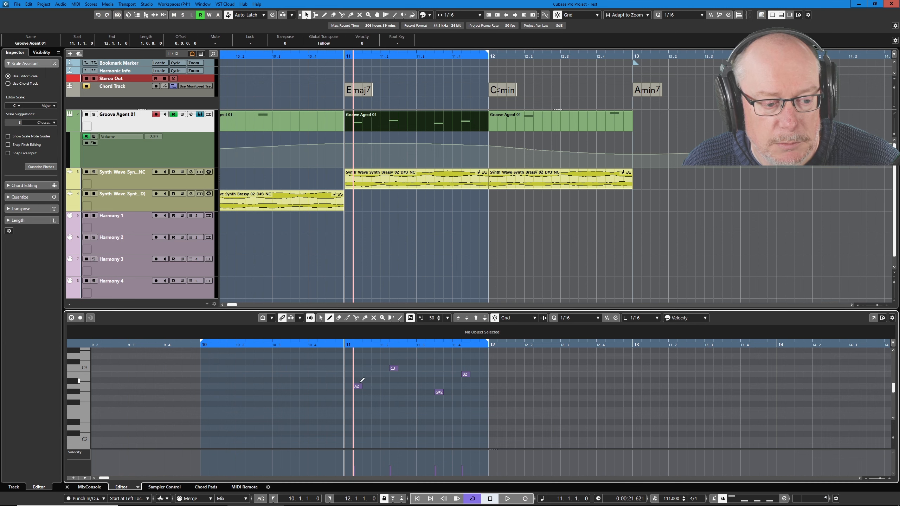
{"action": "left_click", "coordinate": [356, 381]}
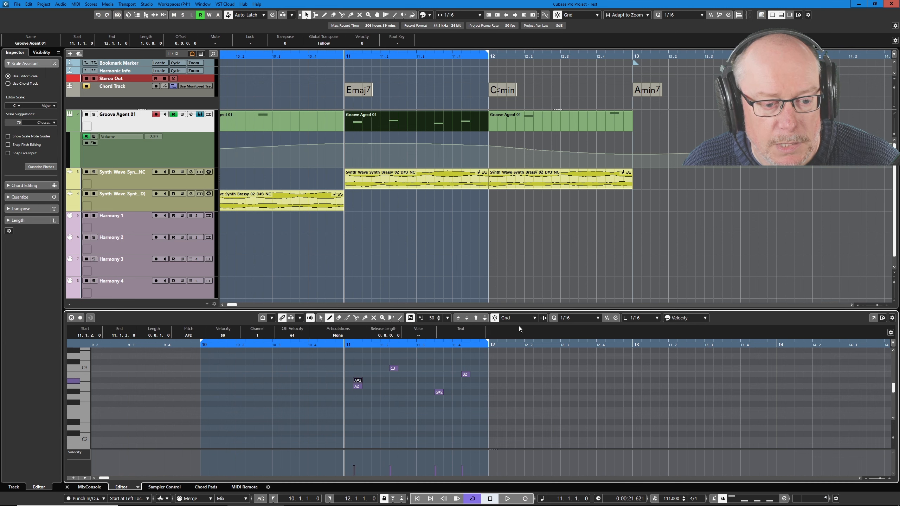
Step: Turn off snap in the lower editor and shift the A#2 note slightly earlier, to start at 11.1.1.117
{"action": "left_click", "coordinate": [494, 318]}
{"action": "scroll", "coordinate": [312, 397], "scroll_direction": "up", "scroll_amount": 4}
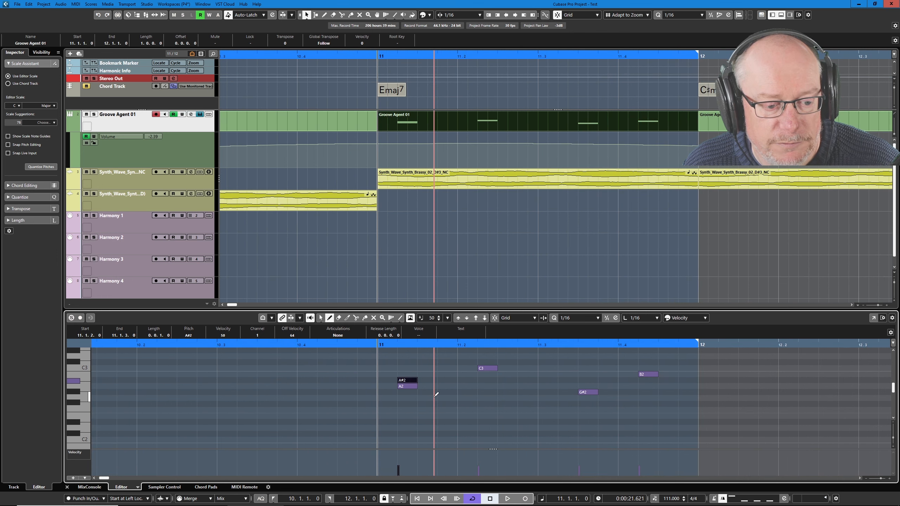
{"action": "key", "text": "1"}
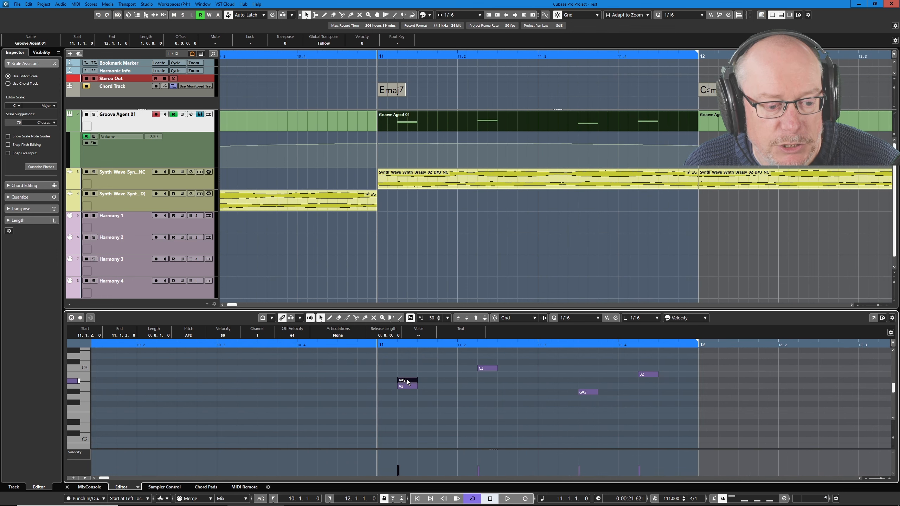
{"action": "left_click_drag", "start_coordinate": [405, 383], "coordinate": [408, 383]}
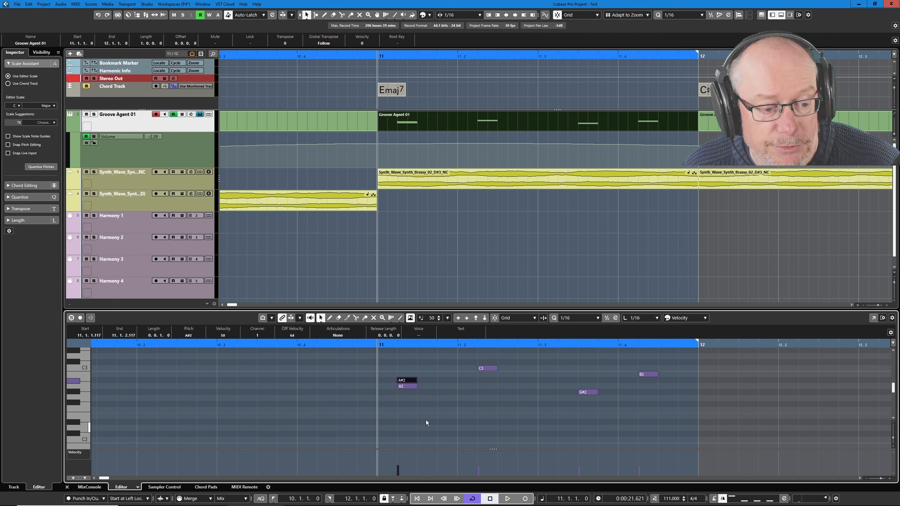
Step: Turn snap back on, move the new note down to A2 over the existing note, and inspect the overlap closely
{"action": "left_click", "coordinate": [495, 318]}
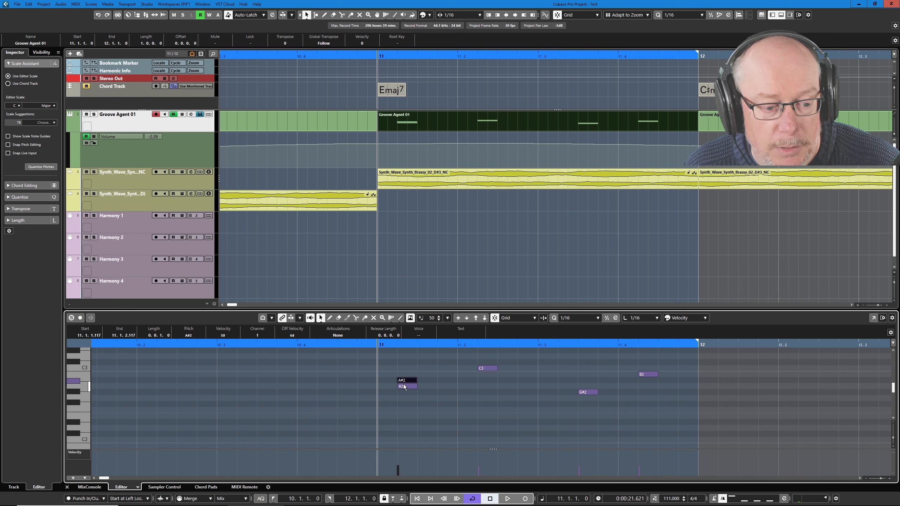
{"action": "left_click_drag", "start_coordinate": [403, 387], "coordinate": [404, 386]}
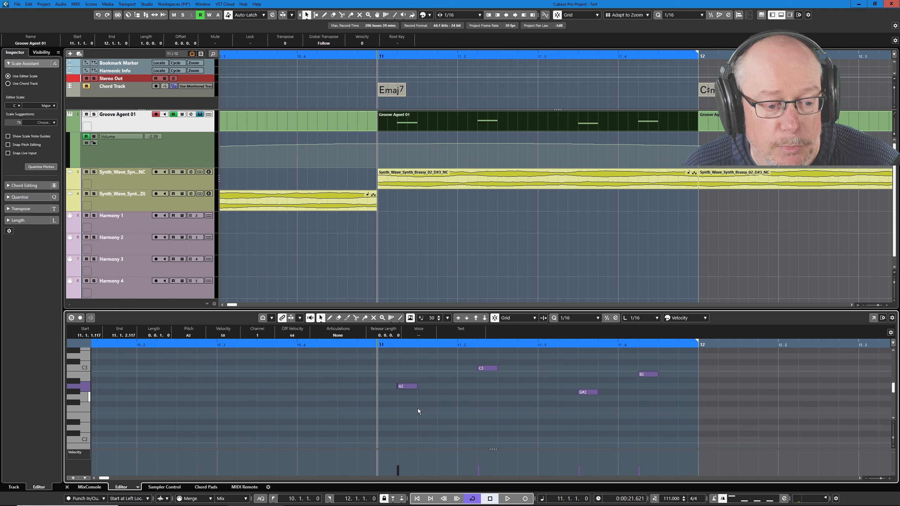
{"action": "scroll", "coordinate": [390, 394], "scroll_direction": "up", "scroll_amount": 10}
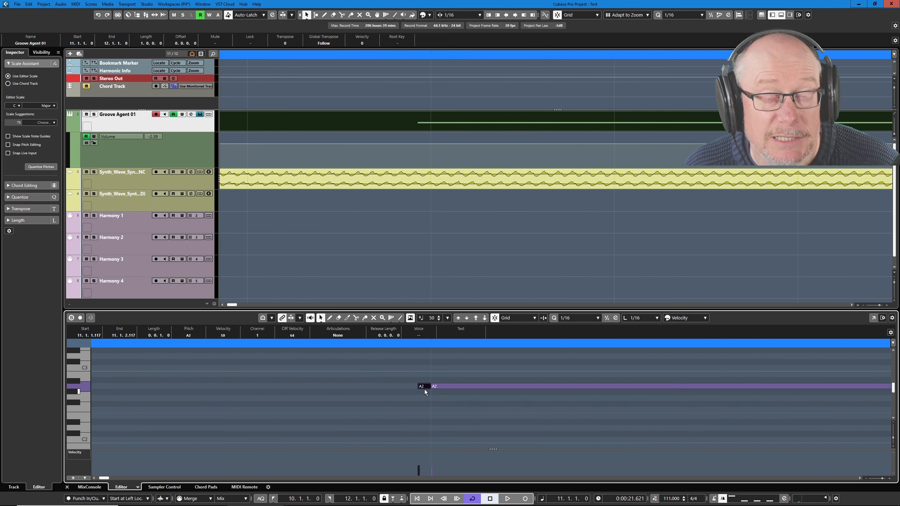
{"action": "scroll", "coordinate": [425, 389], "scroll_direction": "down", "scroll_amount": 10}
{"action": "scroll", "coordinate": [396, 415], "scroll_direction": "down", "scroll_amount": 2}
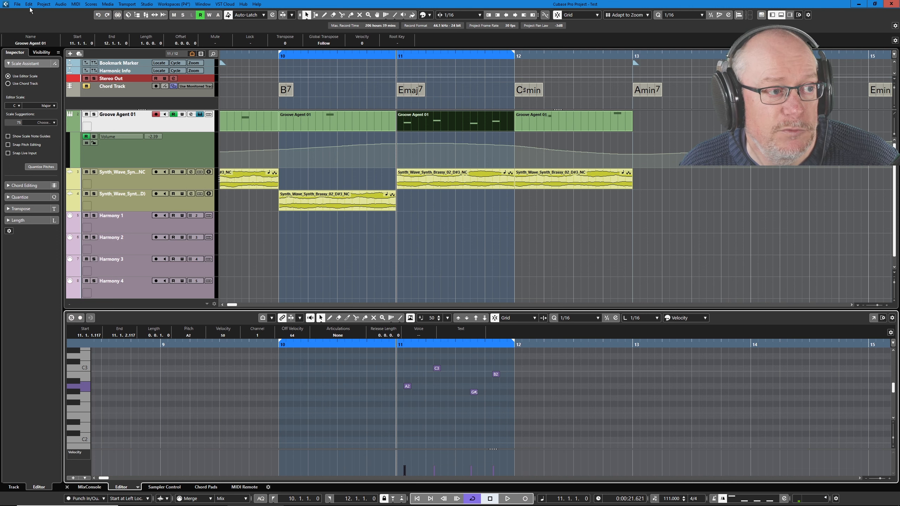
Step: Open the Key Commands, expand Quantize Category to find Set Quantize to 32th, and keep the window clear of the notes
{"action": "left_click", "coordinate": [50, 264]}
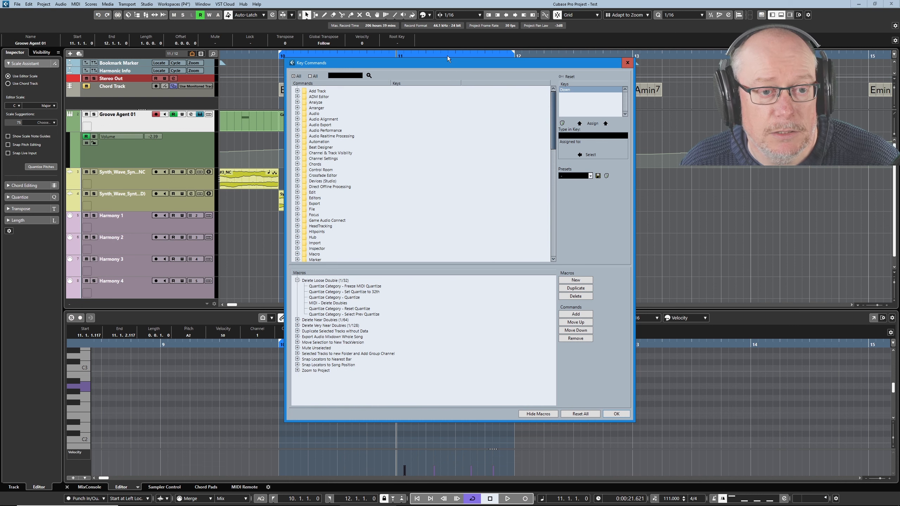
{"action": "left_click_drag", "start_coordinate": [449, 62], "coordinate": [618, 75]}
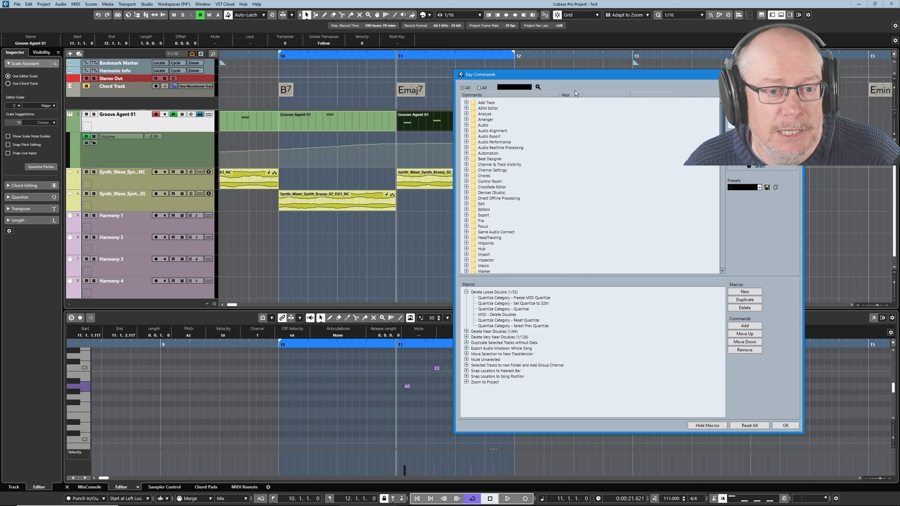
{"action": "left_click_drag", "start_coordinate": [586, 74], "coordinate": [550, 84]}
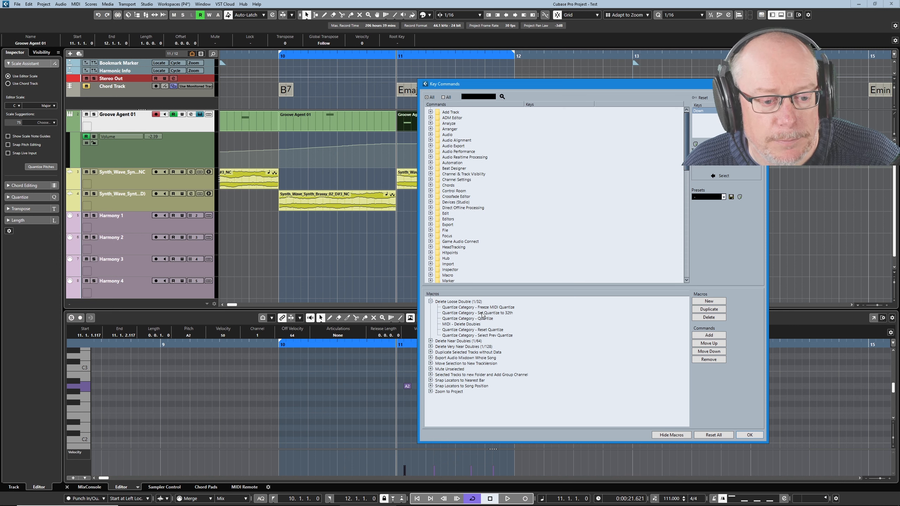
{"action": "left_click_drag", "start_coordinate": [506, 86], "coordinate": [198, 81]}
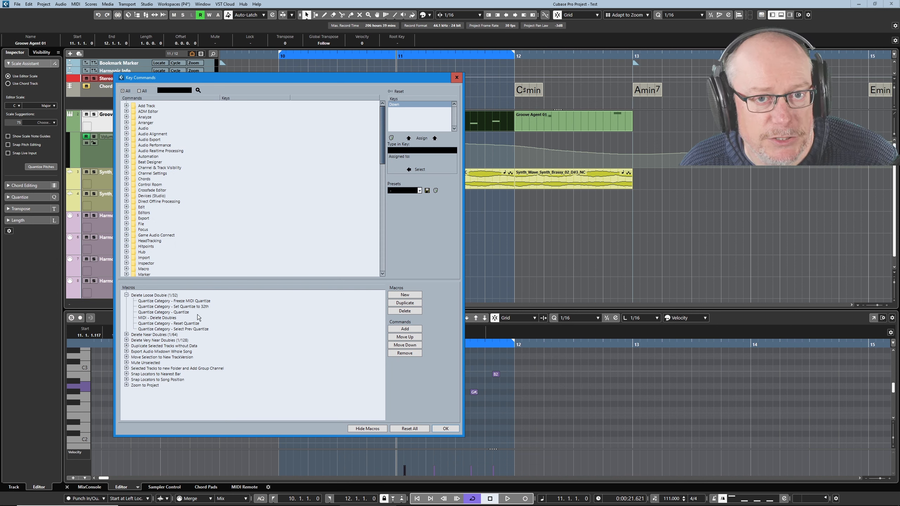
{"action": "scroll", "coordinate": [141, 248], "scroll_direction": "down", "scroll_amount": 8}
{"action": "left_click", "coordinate": [126, 241]}
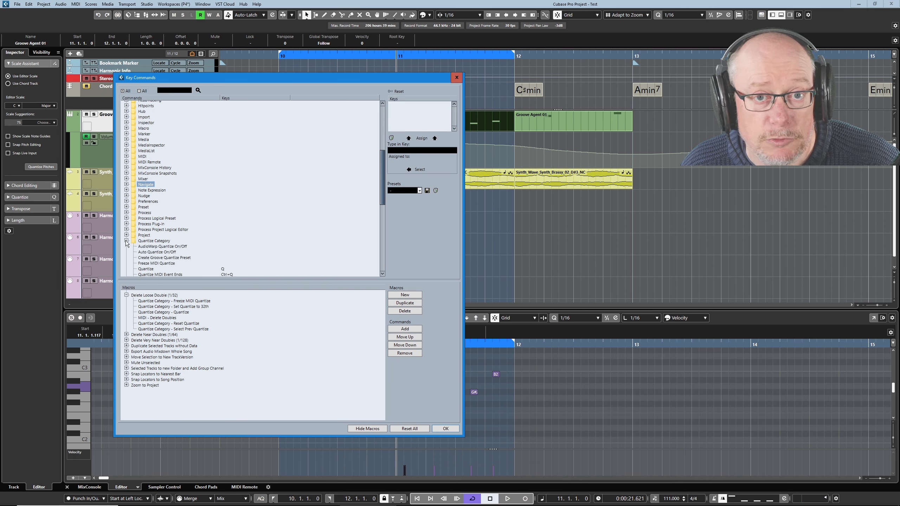
{"action": "scroll", "coordinate": [172, 226], "scroll_direction": "down", "scroll_amount": 4}
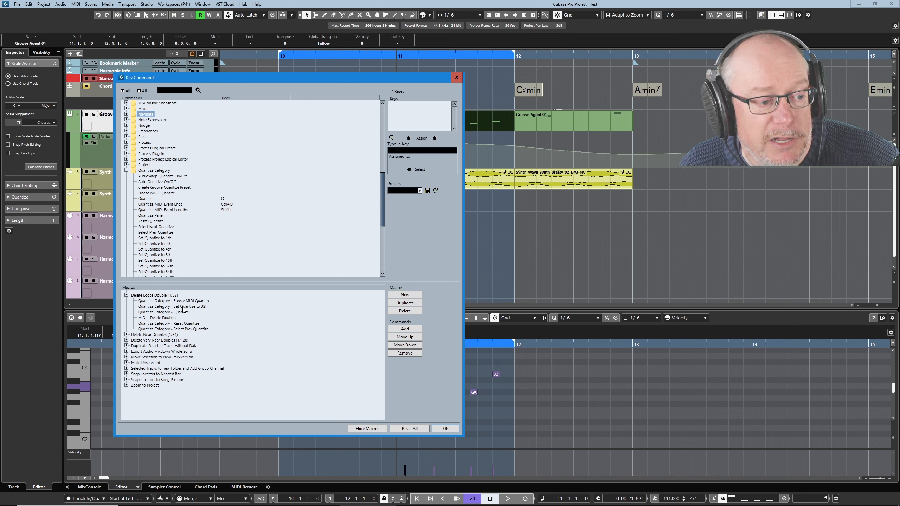
{"action": "scroll", "coordinate": [190, 245], "scroll_direction": "down", "scroll_amount": 2}
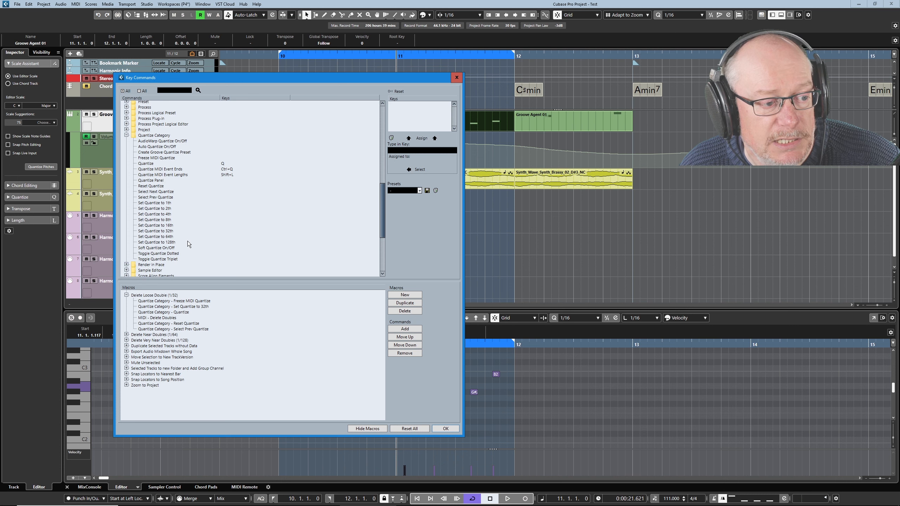
{"action": "left_click", "coordinate": [170, 231]}
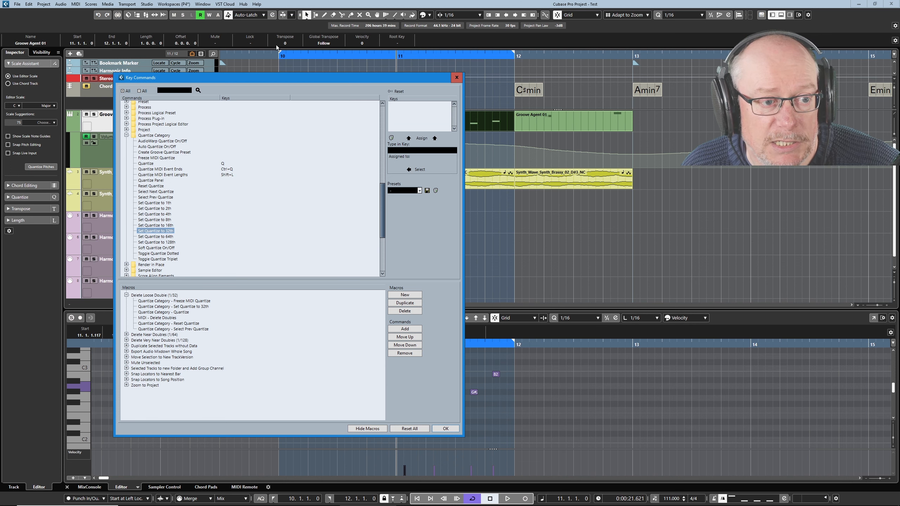
{"action": "left_click_drag", "start_coordinate": [252, 81], "coordinate": [205, 25]}
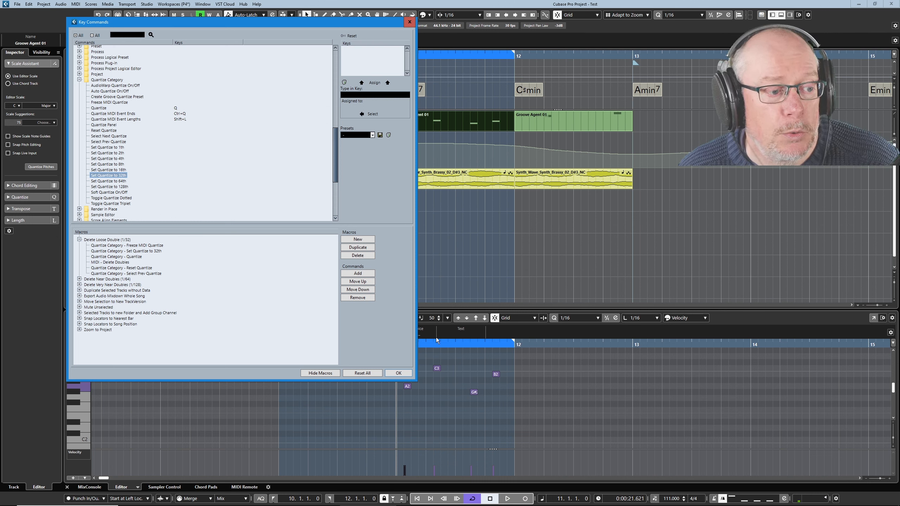
Step: Go through the Delete Loose Double (1/32) macro's commands, including Reset Quantize and Set Quantize to 32th
{"action": "left_click", "coordinate": [135, 258]}
{"action": "left_click", "coordinate": [146, 268]}
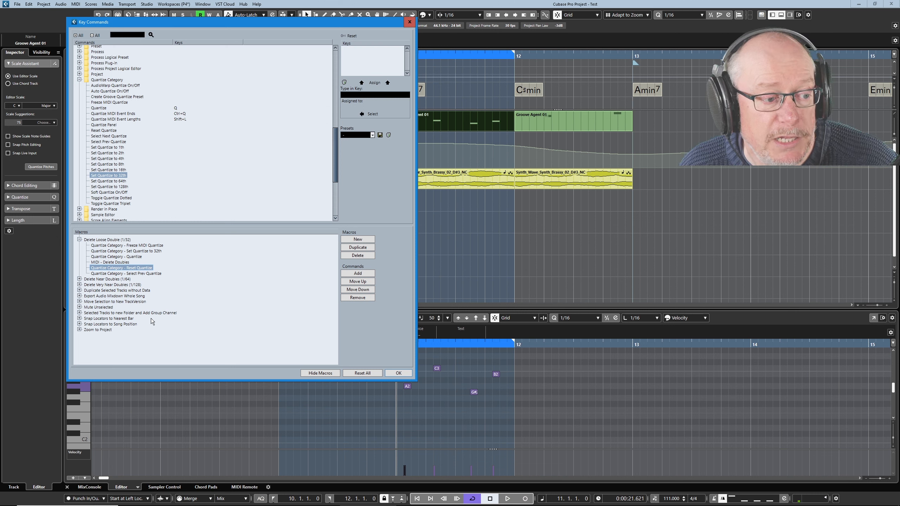
{"action": "left_click", "coordinate": [136, 251]}
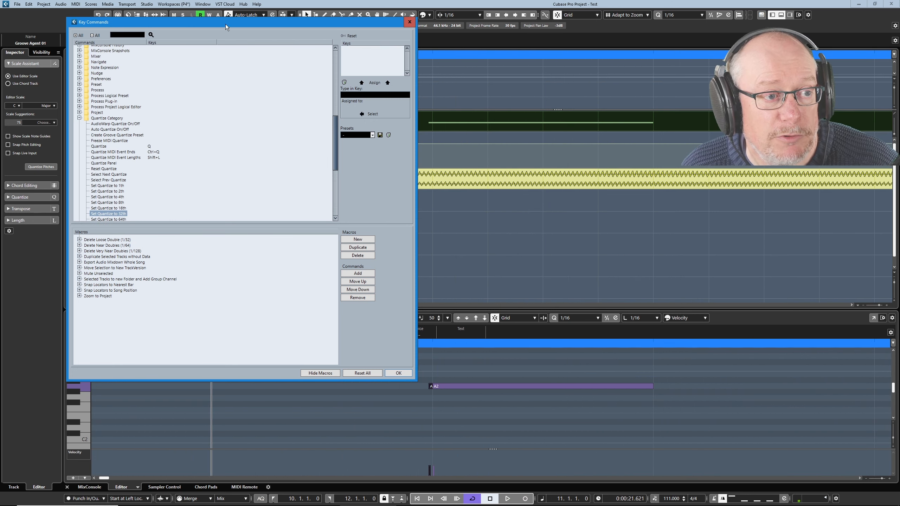
Step: Look up the key assigned to Delete Loose Double (1/32) in the Macro command category, and close the Key Commands
{"action": "left_click_drag", "start_coordinate": [225, 24], "coordinate": [320, 66]}
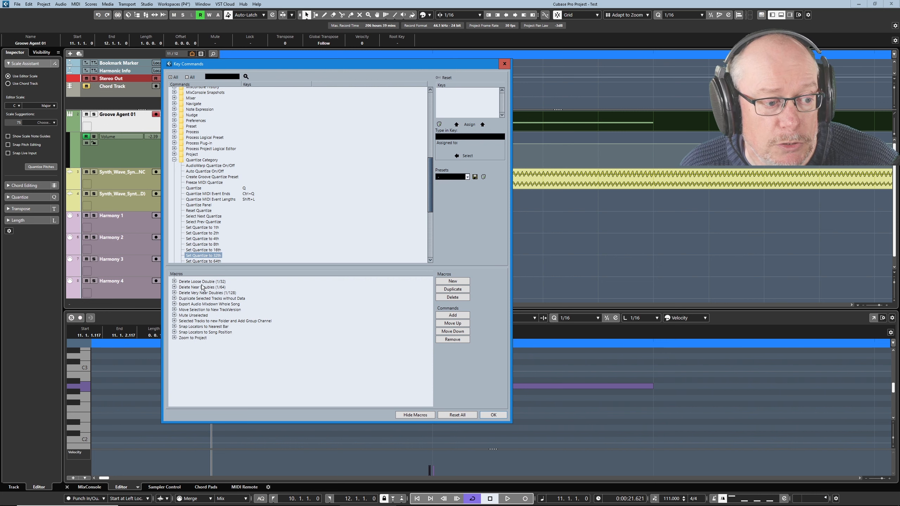
{"action": "left_click", "coordinate": [174, 160]}
{"action": "scroll", "coordinate": [212, 199], "scroll_direction": "up", "scroll_amount": 2}
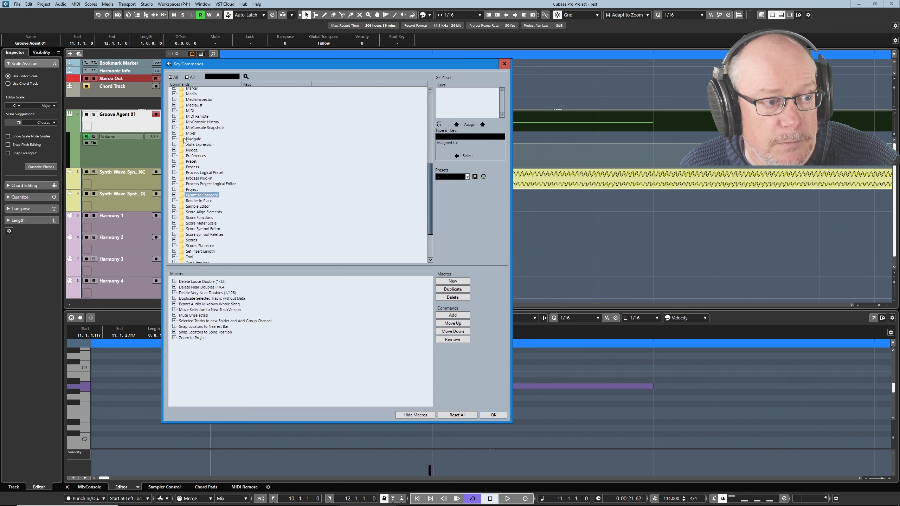
{"action": "scroll", "coordinate": [185, 143], "scroll_direction": "up", "scroll_amount": 4}
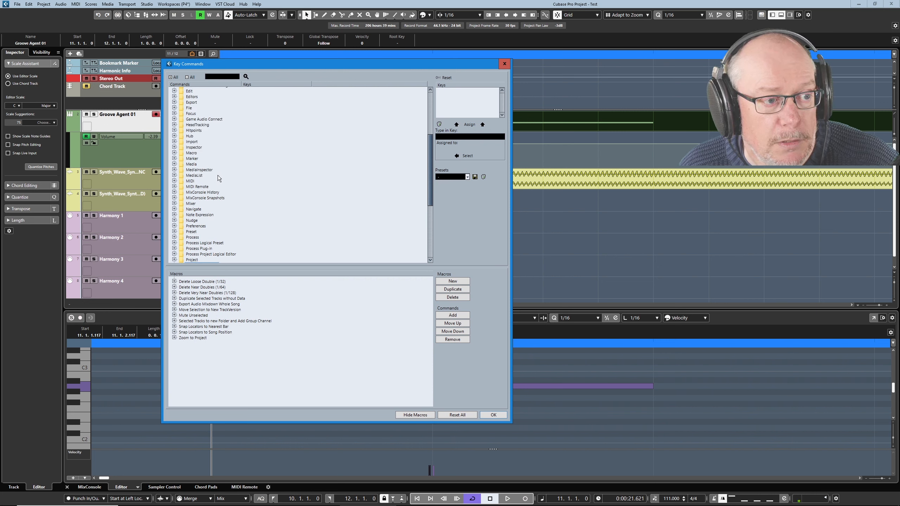
{"action": "left_click", "coordinate": [174, 153]}
{"action": "left_click", "coordinate": [197, 159]}
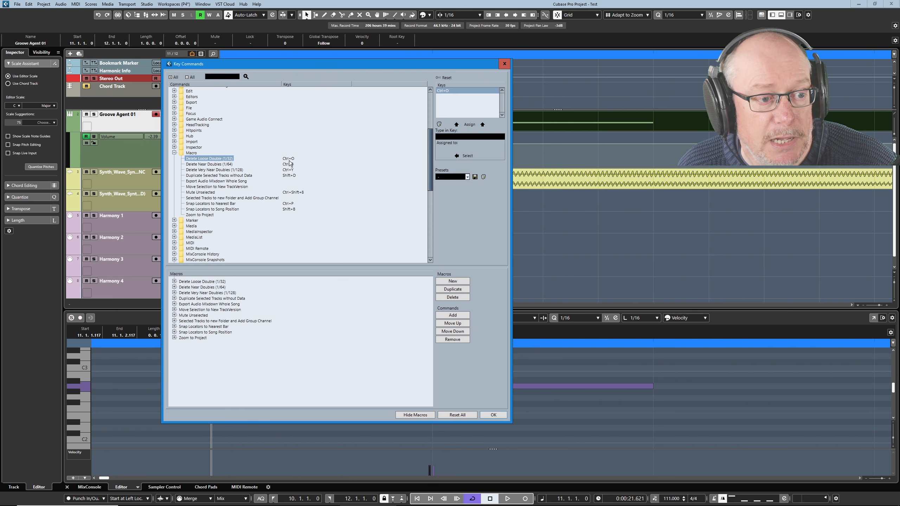
{"action": "left_click", "coordinate": [492, 415]}
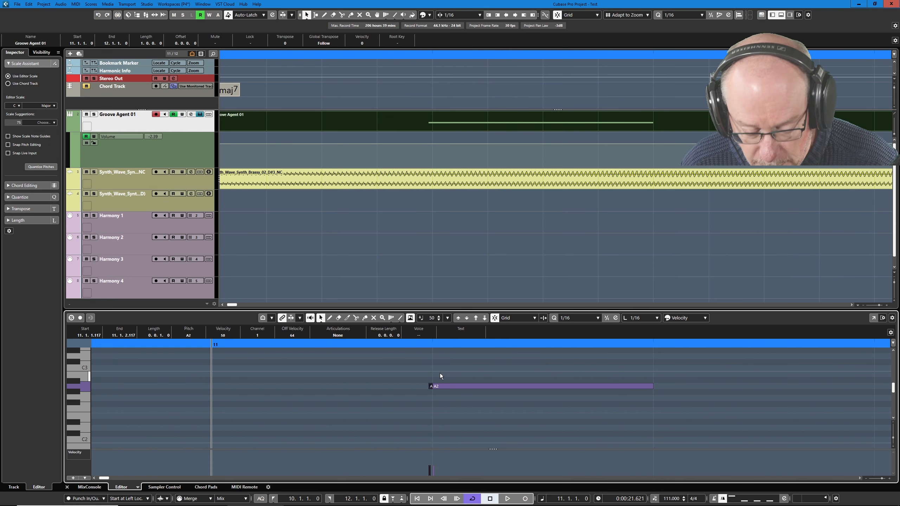
Step: Run the Delete Loose Double (1/32) macro on the overlapping A2 notes just after bar 11
{"action": "key", "text": "ctrl+o"}
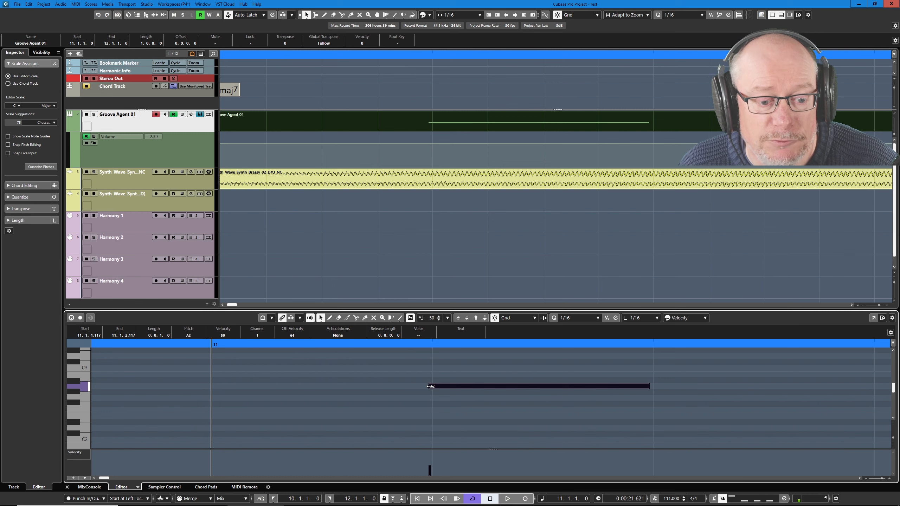
{"action": "scroll", "coordinate": [422, 385], "scroll_direction": "down", "scroll_amount": 5}
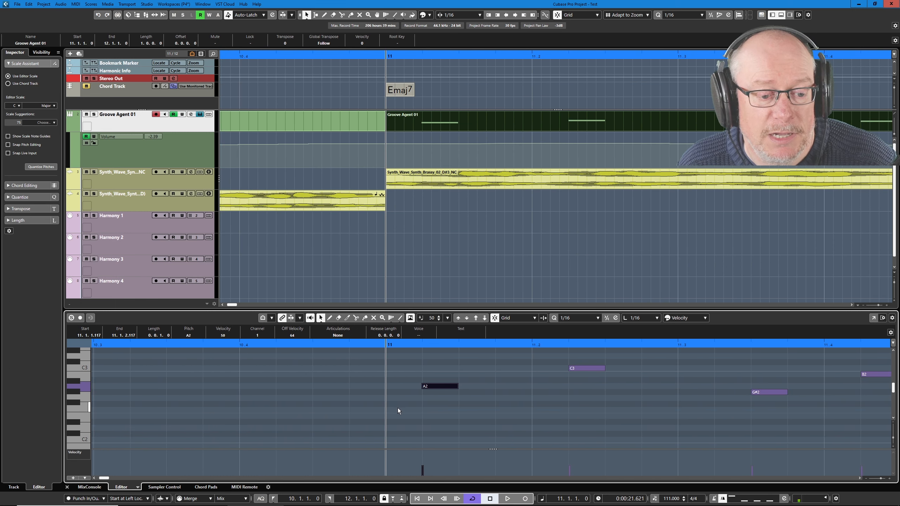
{"action": "scroll", "coordinate": [396, 400], "scroll_direction": "down", "scroll_amount": 5}
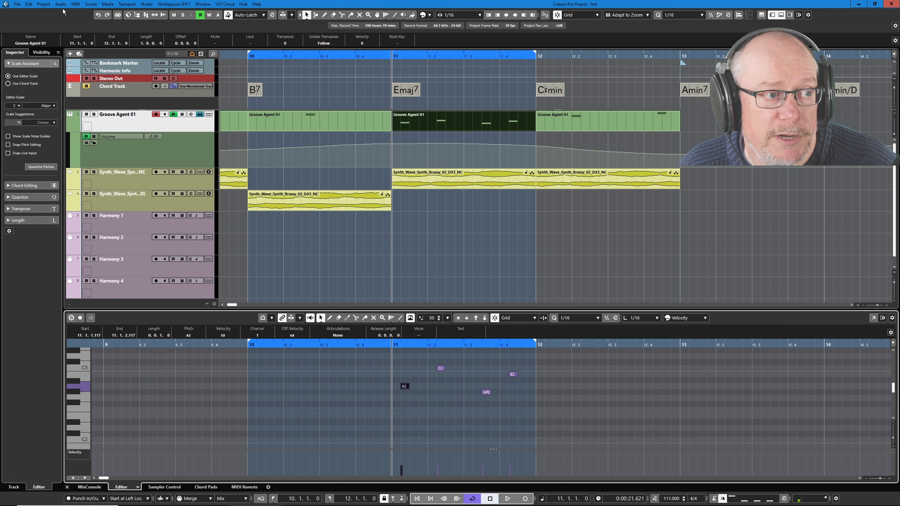
Step: Open the Key Commands and expand the Duplicate Selected Tracks without Data macro
{"action": "left_click", "coordinate": [28, 4]}
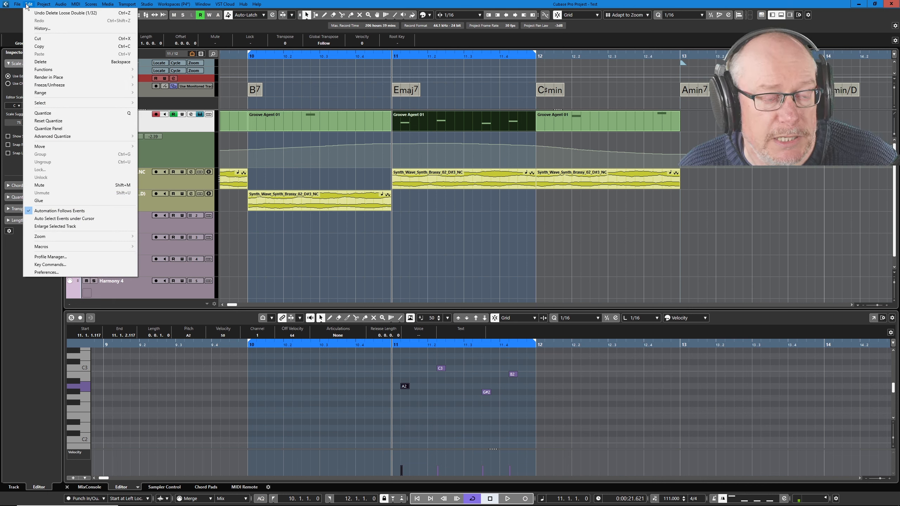
{"action": "left_click", "coordinate": [28, 4]}
{"action": "left_click", "coordinate": [29, 5]}
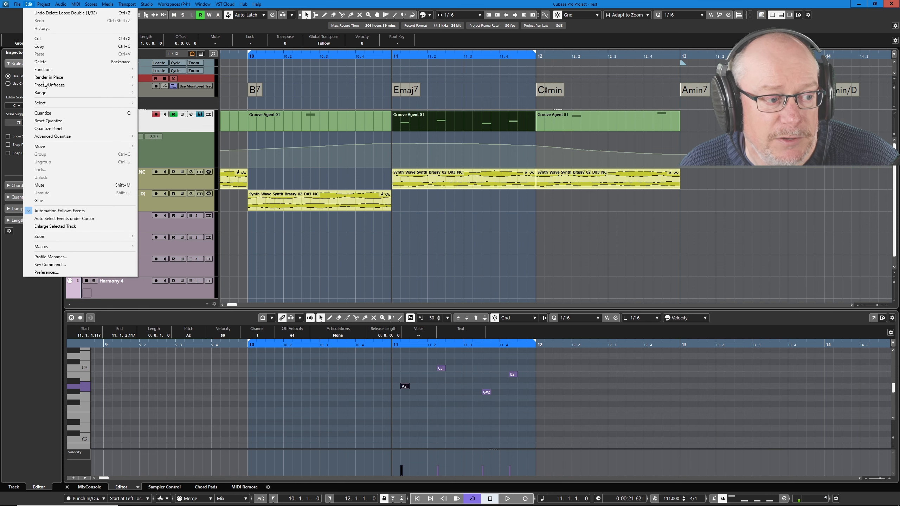
{"action": "left_click", "coordinate": [49, 265]}
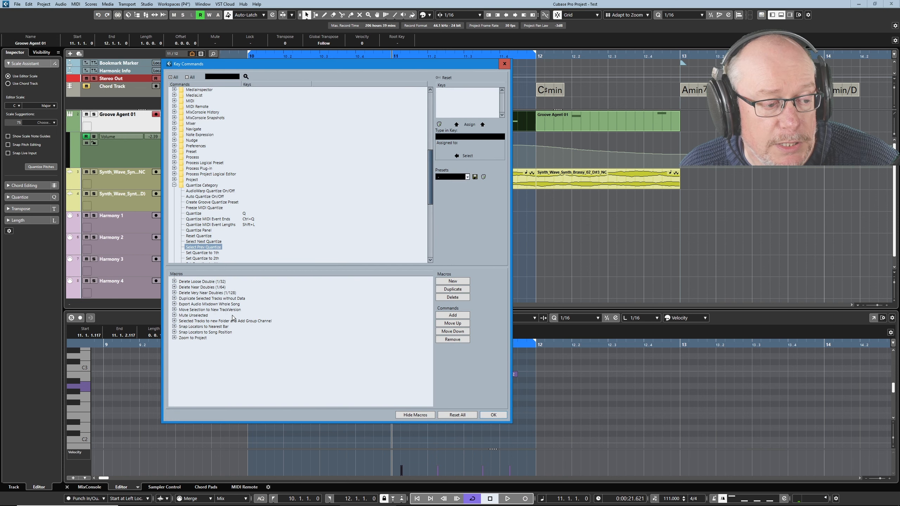
{"action": "left_click", "coordinate": [174, 299]}
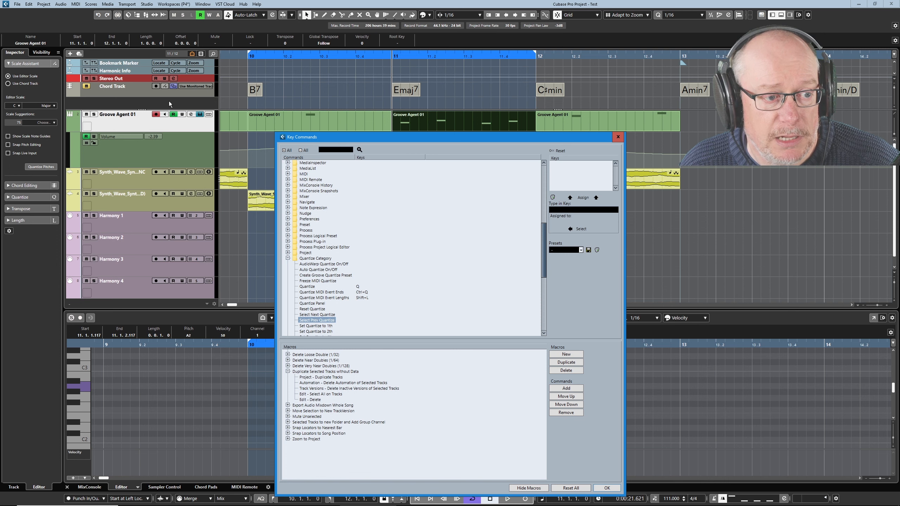
Step: Read through the macro's track version, Select All on Tracks and Delete commands with the tracks in view, and close the window
{"action": "left_click_drag", "start_coordinate": [370, 141], "coordinate": [468, 184]}
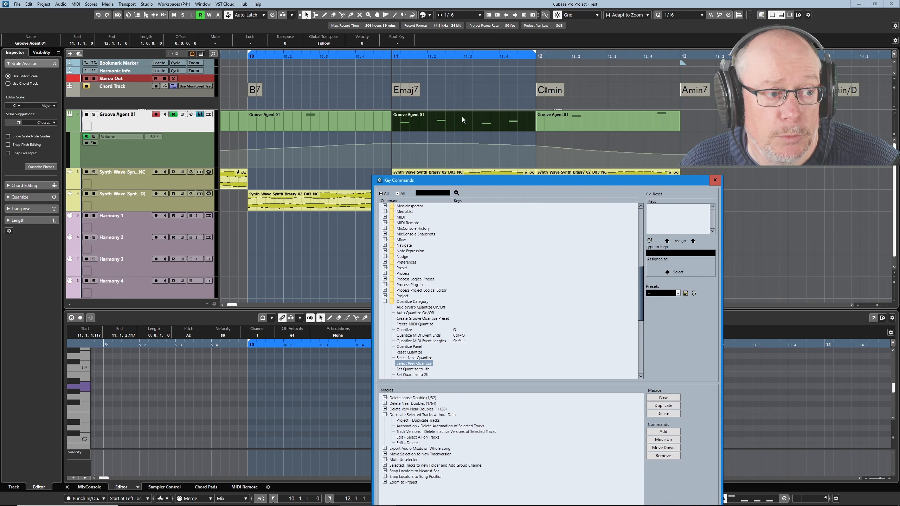
{"action": "left_click", "coordinate": [150, 125]}
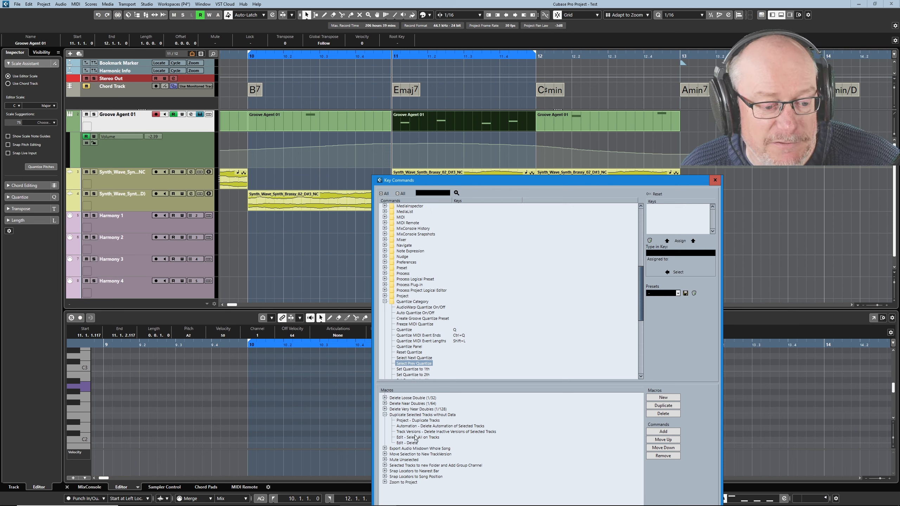
{"action": "left_click", "coordinate": [408, 432]}
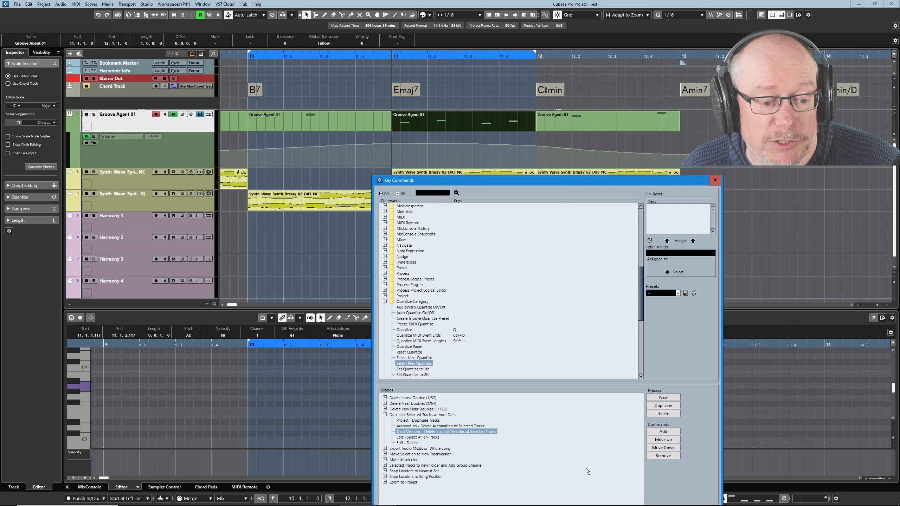
{"action": "left_click", "coordinate": [401, 438]}
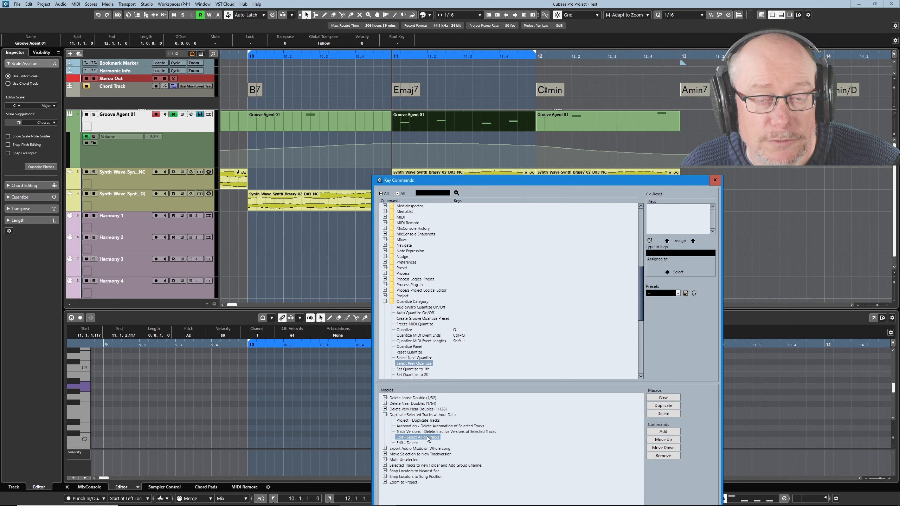
{"action": "left_click", "coordinate": [416, 443]}
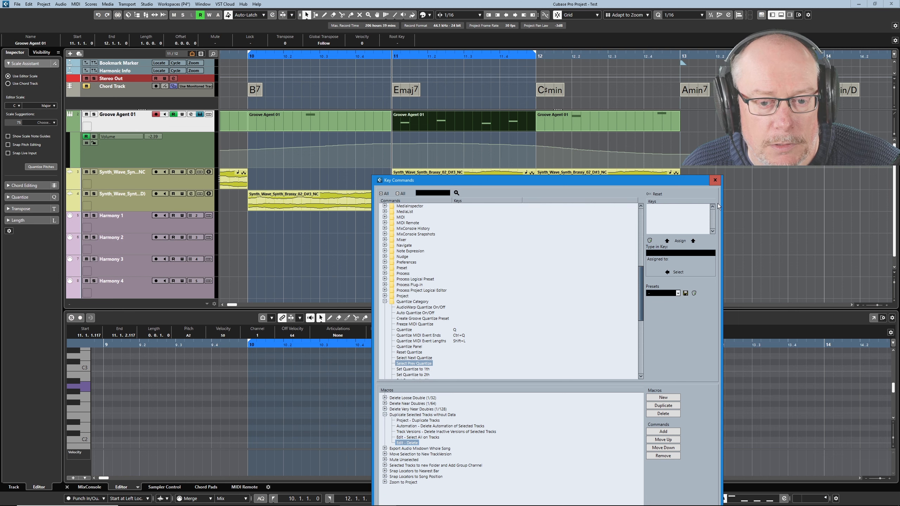
{"action": "left_click", "coordinate": [715, 180]}
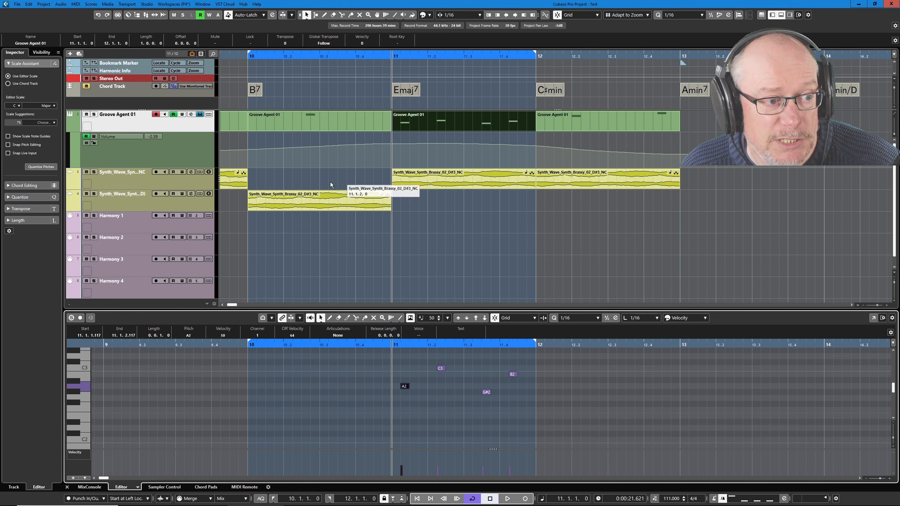
Step: Select the Groove Agent 01 track, deselect all events, and run the Duplicate Selected Tracks without Data macro
{"action": "left_click", "coordinate": [144, 116]}
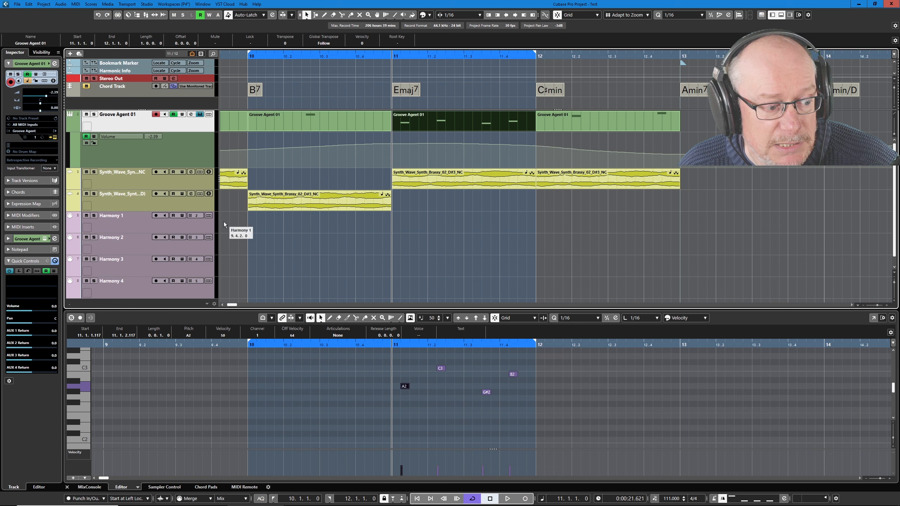
{"action": "key", "text": "ctrl+shift+a"}
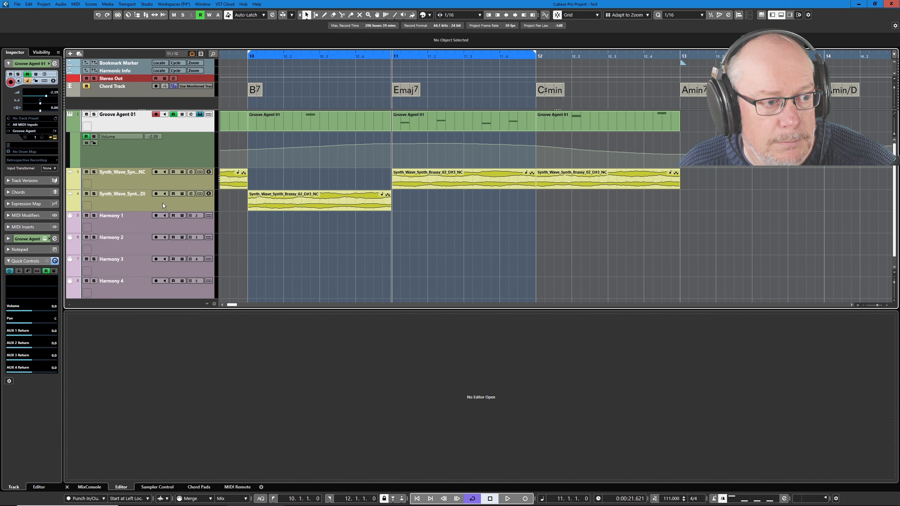
{"action": "key", "text": "ctrl+shift+d"}
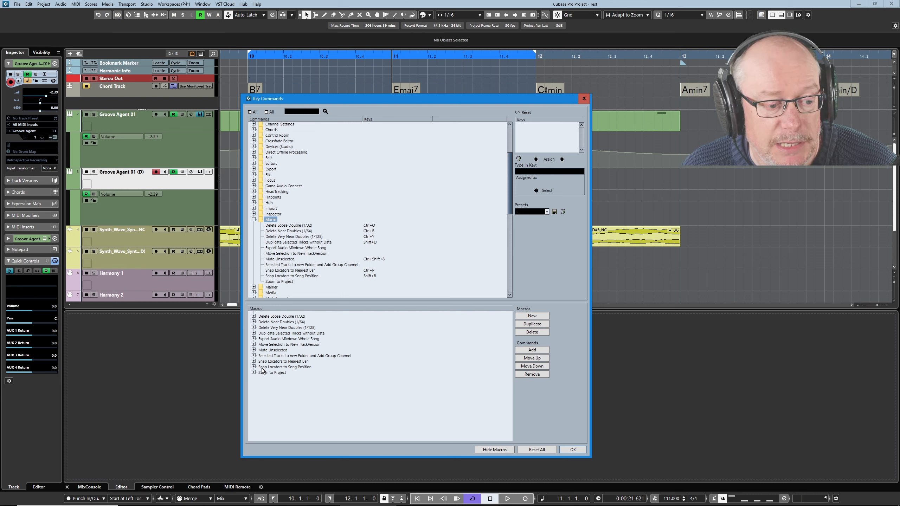
Step: Find the Snap Locators to Song Position macro in the Key Commands, and close the window to return to the arrangement
{"action": "left_click", "coordinate": [282, 368]}
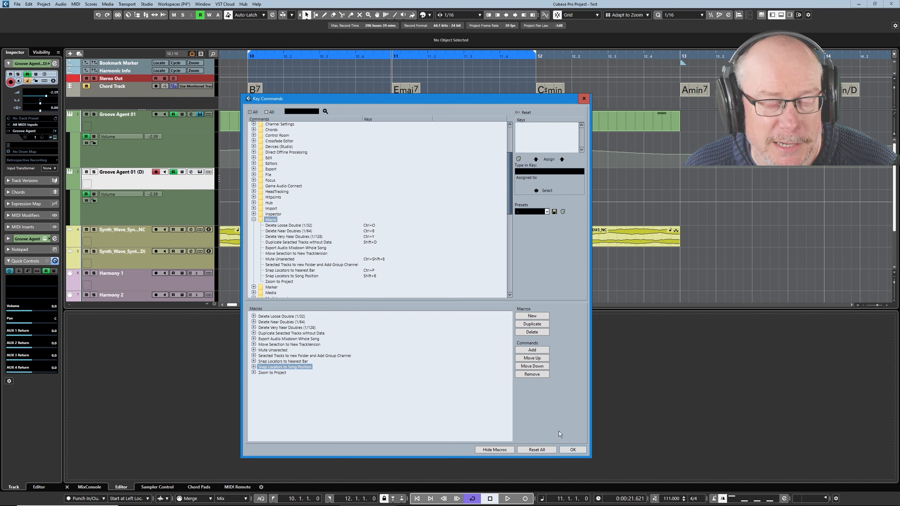
{"action": "left_click", "coordinate": [573, 451]}
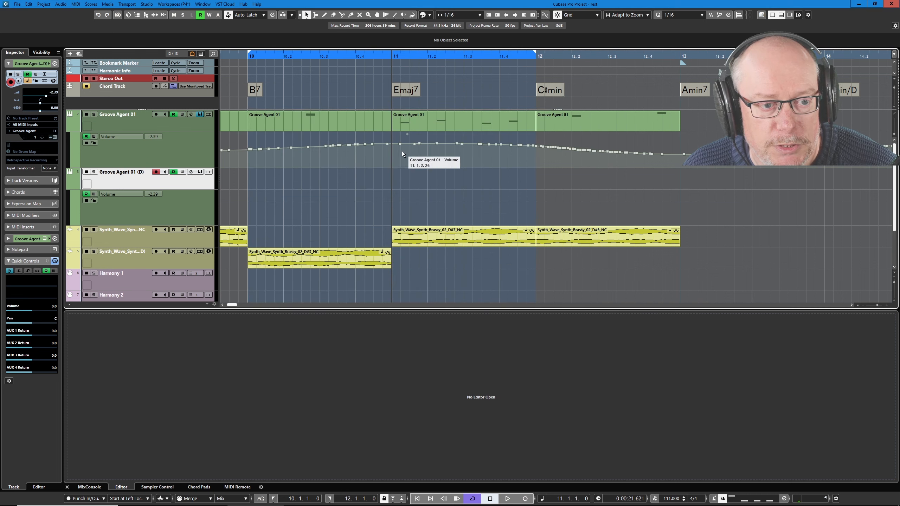
{"action": "key", "text": "g"}
{"action": "key", "text": "g"}
{"action": "key", "text": "g"}
{"action": "key", "text": "g"}
{"action": "key", "text": "h"}
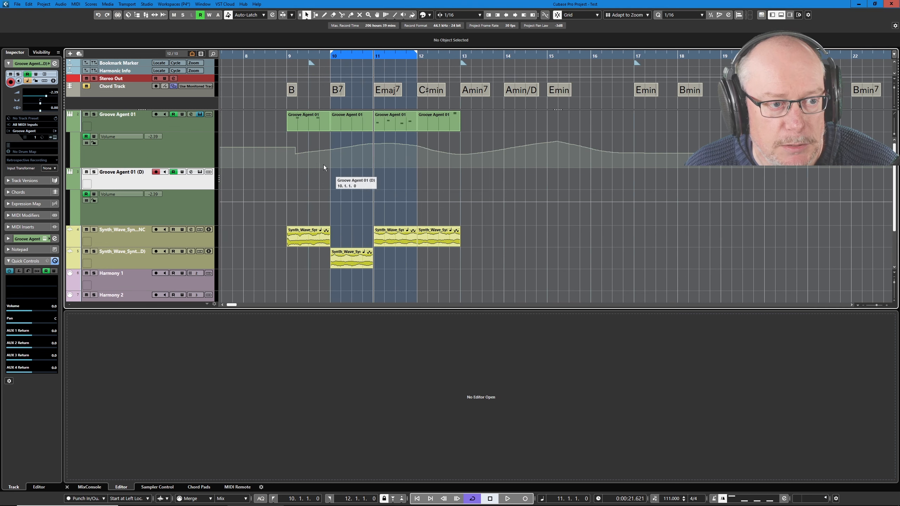
Step: Place the project cursor at 9.3.1.0 and run the Snap Locators to Song Position macro
{"action": "left_click", "coordinate": [309, 58]}
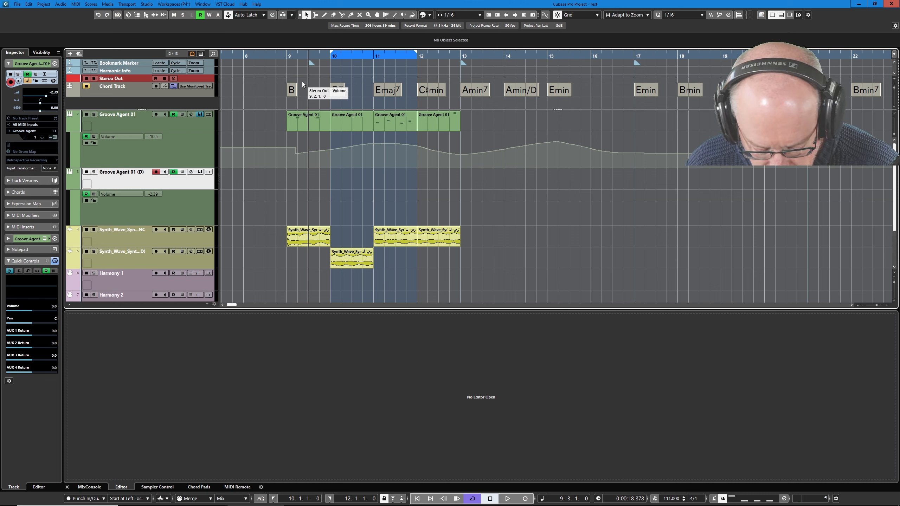
{"action": "key", "text": "p"}
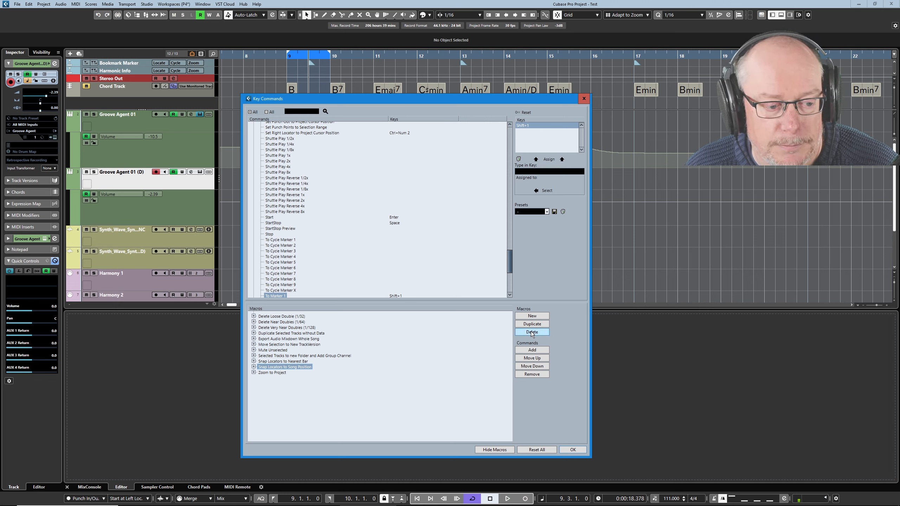
Step: Delete the Snap Locators to Song Position macro and create a new empty macro with the same name
{"action": "left_click", "coordinate": [532, 332]}
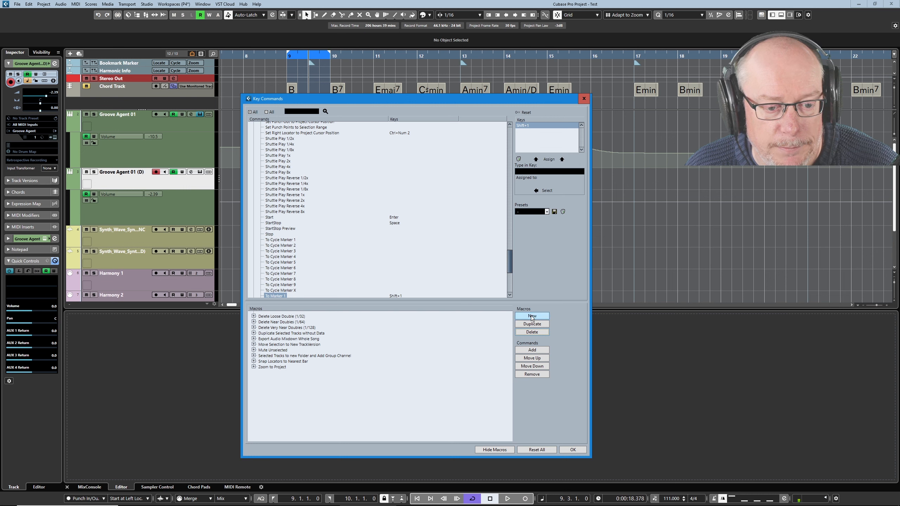
{"action": "left_click", "coordinate": [532, 316]}
{"action": "type", "text": "Snap Locators to Song Position"}
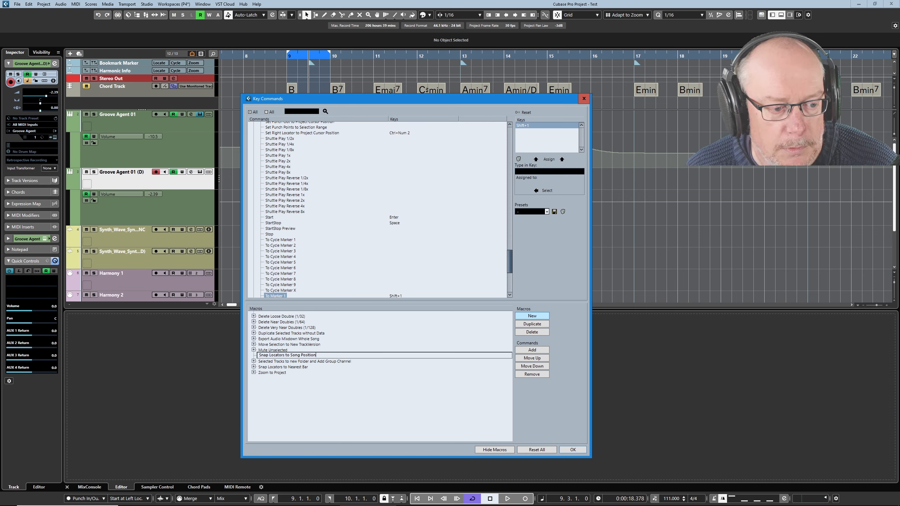
{"action": "key", "text": "Return"}
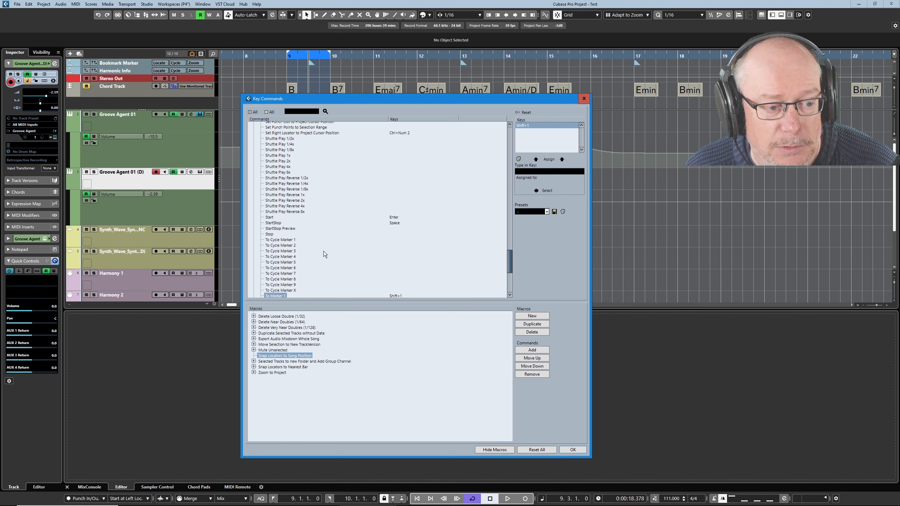
{"action": "scroll", "coordinate": [317, 261], "scroll_direction": "down", "scroll_amount": 2}
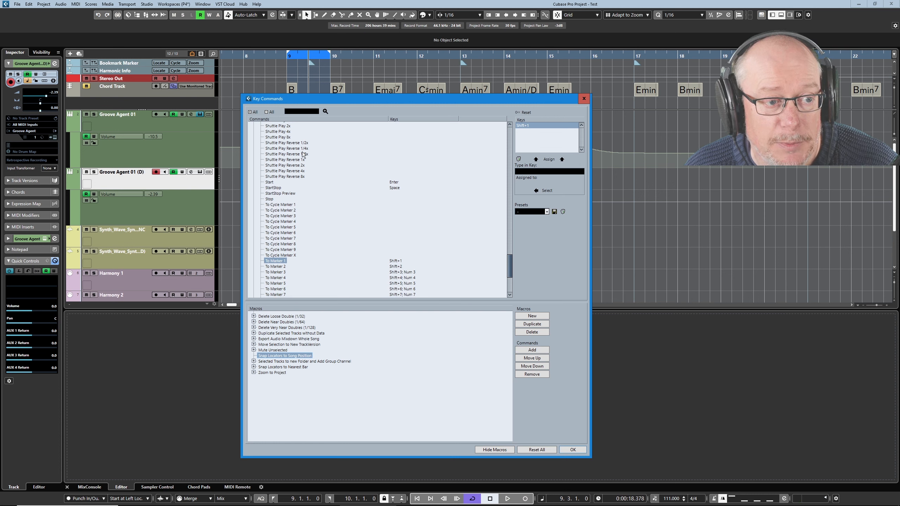
{"action": "left_click", "coordinate": [535, 351]}
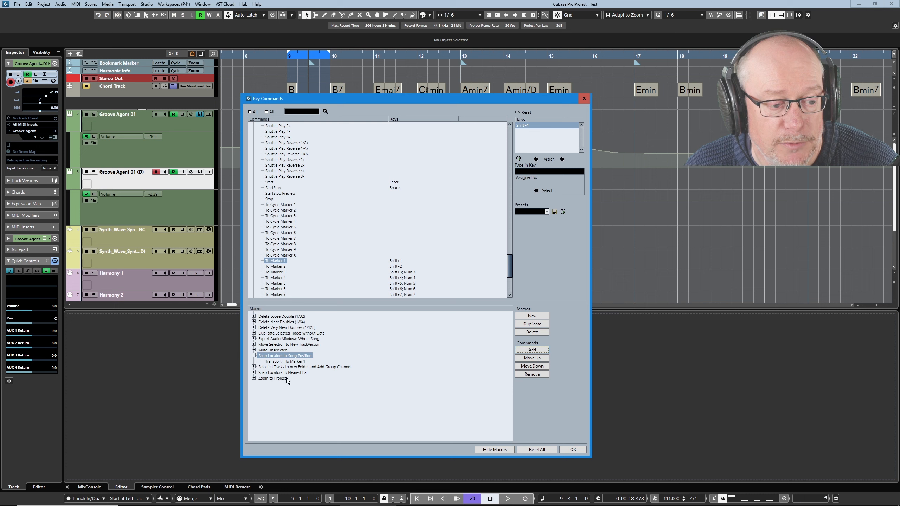
{"action": "left_click", "coordinate": [290, 362]}
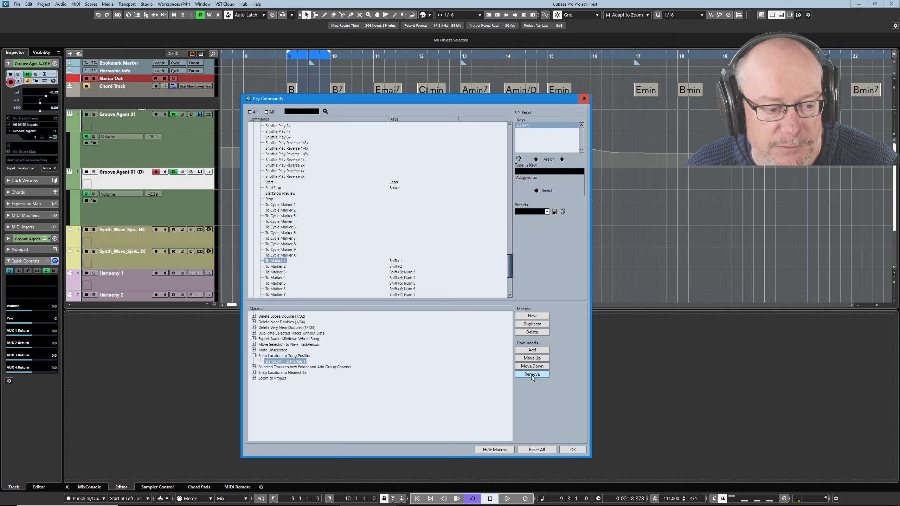
{"action": "left_click", "coordinate": [532, 375]}
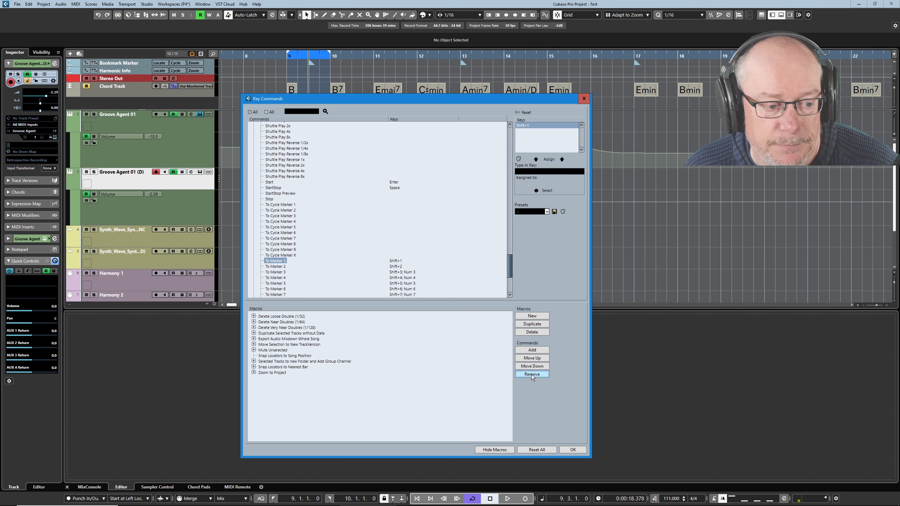
Step: Add the Transport command Set Marker 1 to the Snap Locators to Song Position macro and close the Key Commands
{"action": "left_click", "coordinate": [282, 357]}
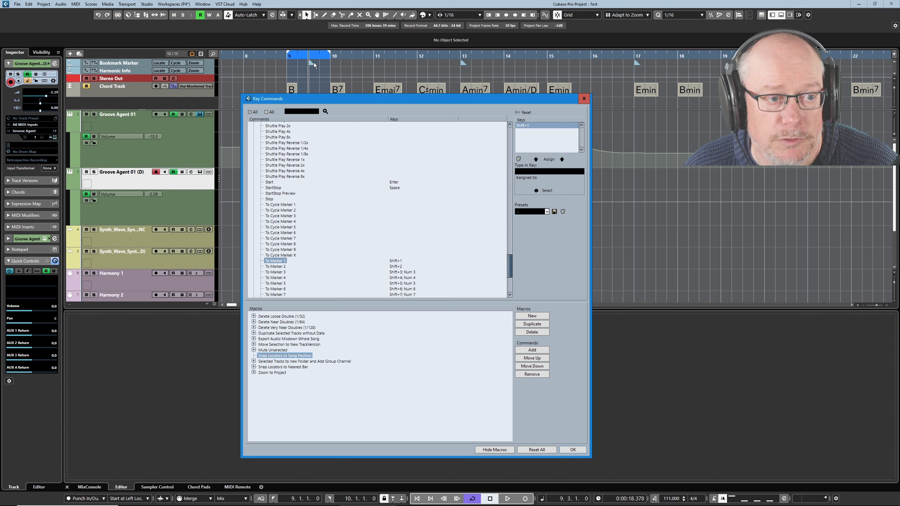
{"action": "scroll", "coordinate": [307, 214], "scroll_direction": "up", "scroll_amount": 8}
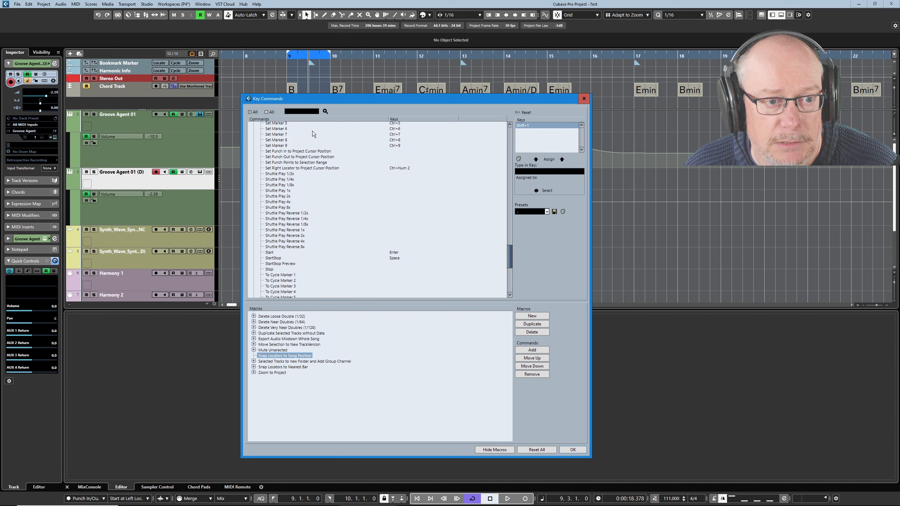
{"action": "left_click", "coordinate": [277, 172]}
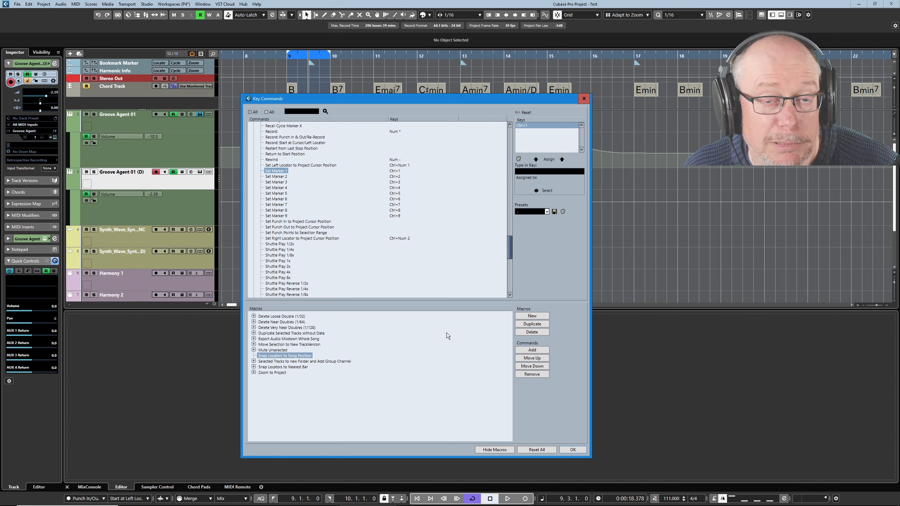
{"action": "left_click", "coordinate": [539, 353]}
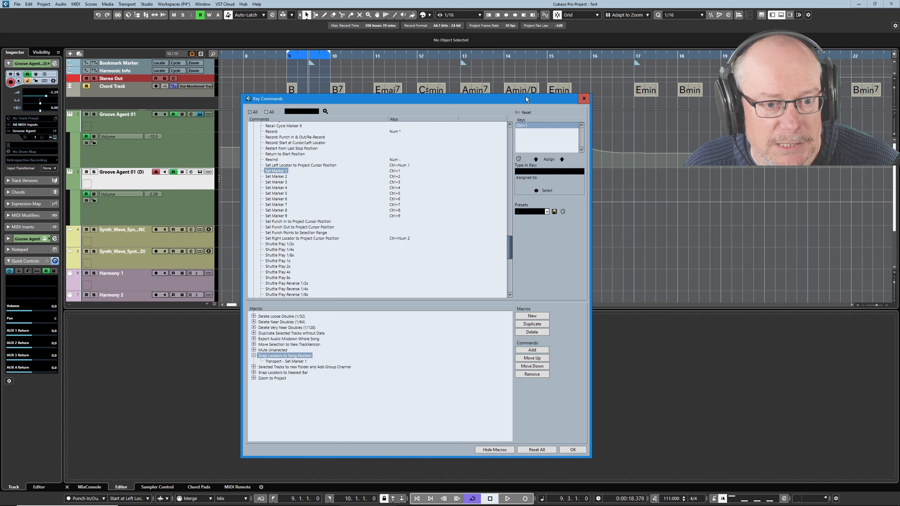
{"action": "left_click", "coordinate": [585, 100]}
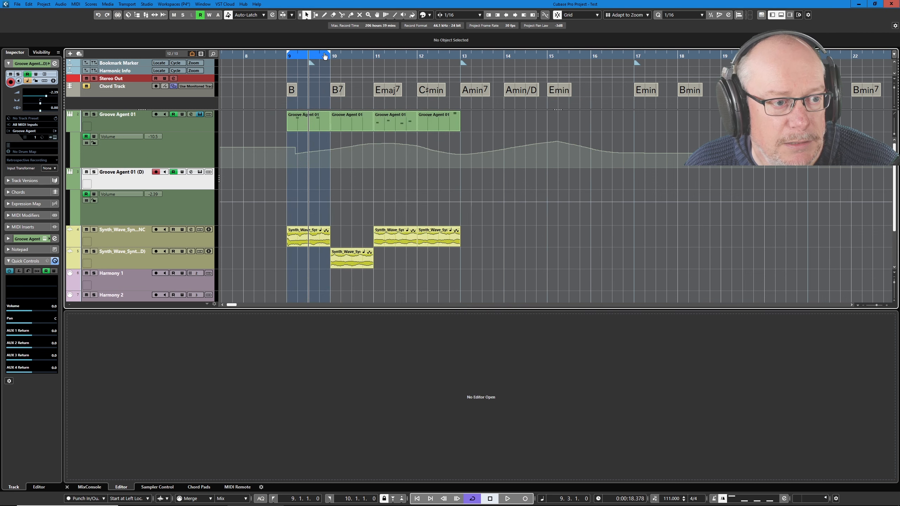
Step: Select marker 1 on the Bookmark Marker track and move it to 11.4.1.0
{"action": "left_click", "coordinate": [311, 65]}
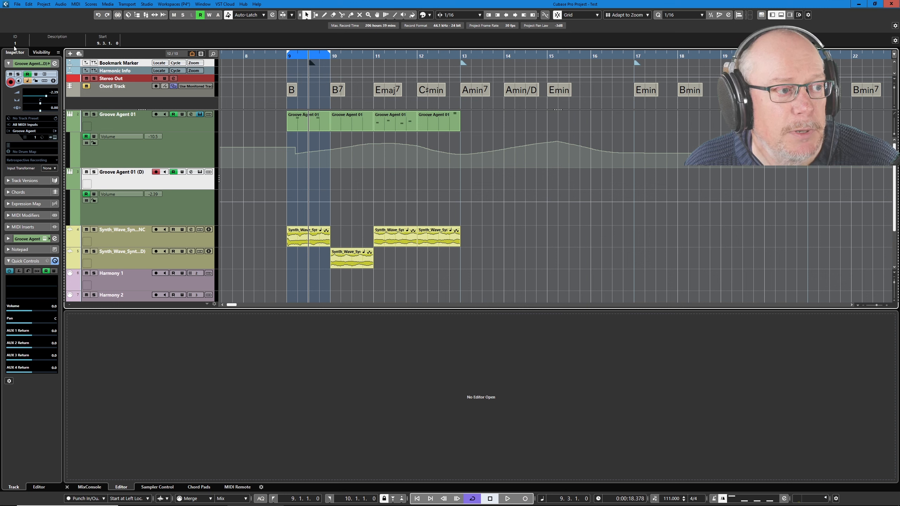
{"action": "left_click_drag", "start_coordinate": [311, 64], "coordinate": [411, 63]}
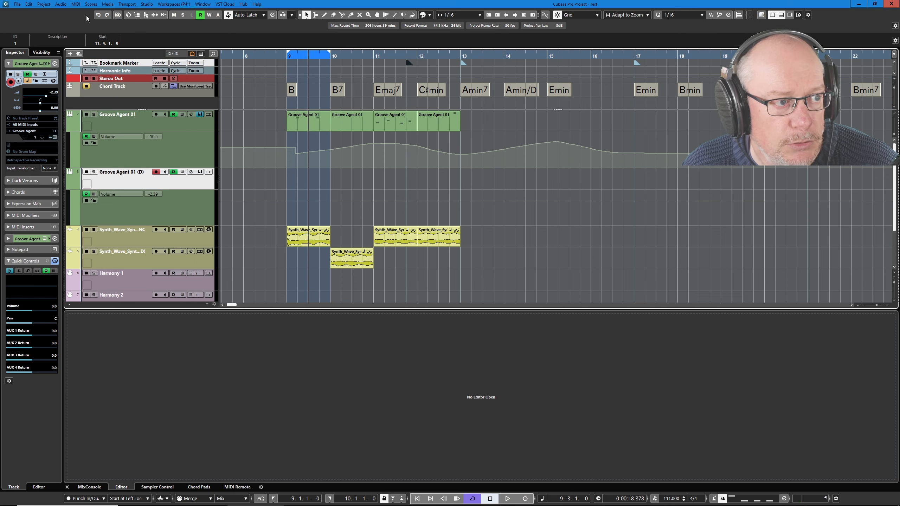
Step: Reopen the Snap Locators to Song Position macro and add Nudge -1 Bar and Set Left Locator to Project Cursor Position
{"action": "left_click", "coordinate": [29, 4]}
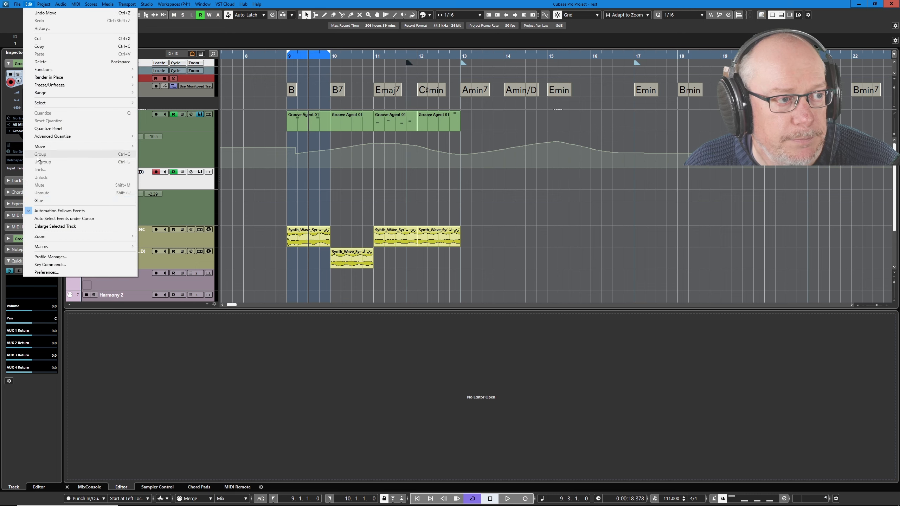
{"action": "left_click", "coordinate": [62, 263]}
{"action": "double_click", "coordinate": [307, 367]}
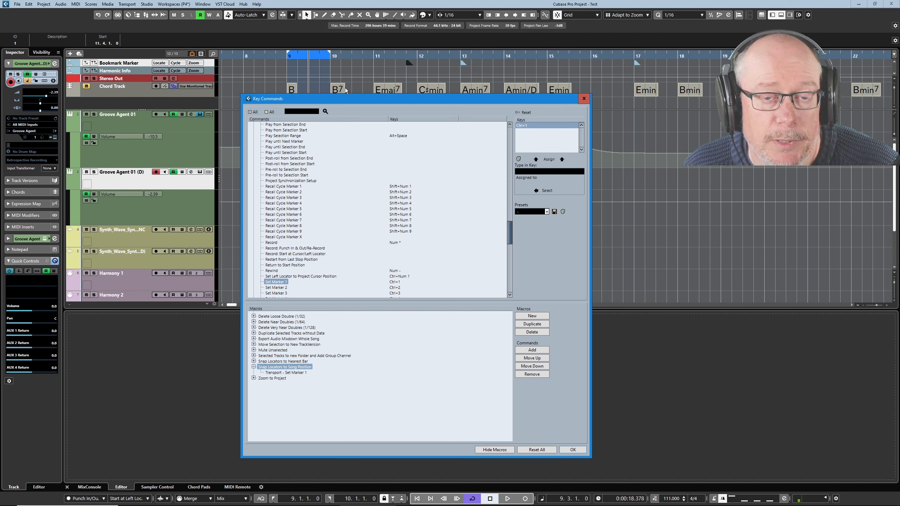
{"action": "scroll", "coordinate": [336, 251], "scroll_direction": "up", "scroll_amount": 10}
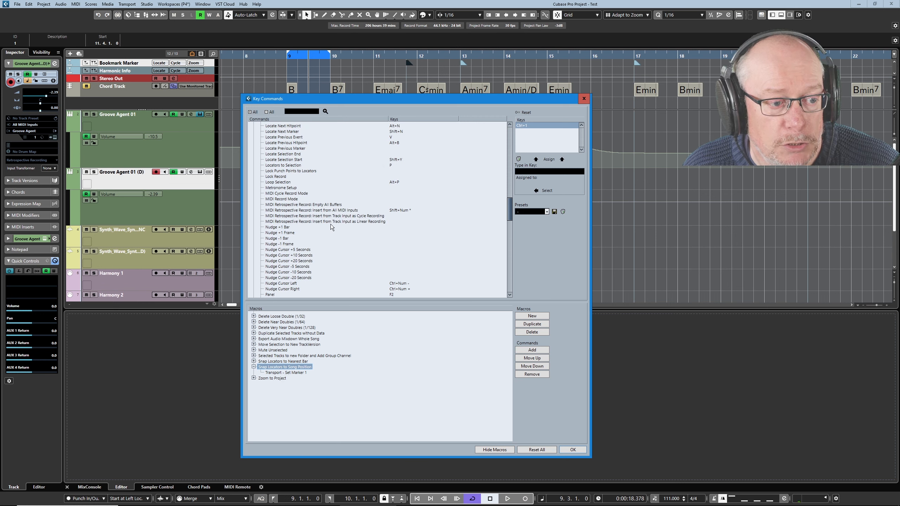
{"action": "left_click", "coordinate": [277, 239]}
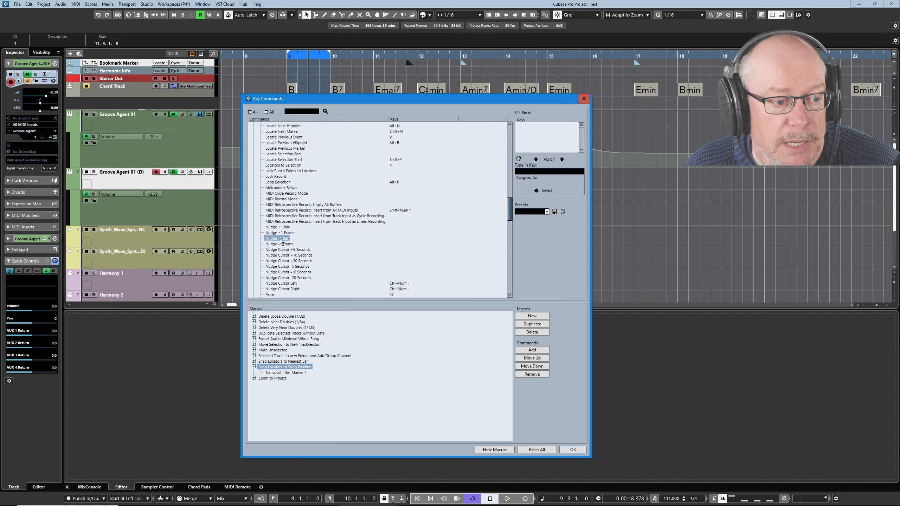
{"action": "left_click", "coordinate": [528, 350]}
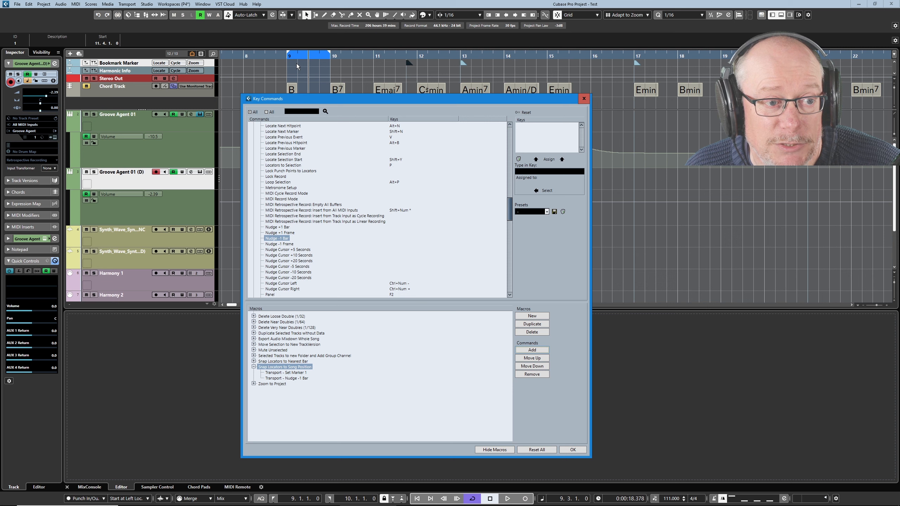
{"action": "scroll", "coordinate": [341, 212], "scroll_direction": "down", "scroll_amount": 15}
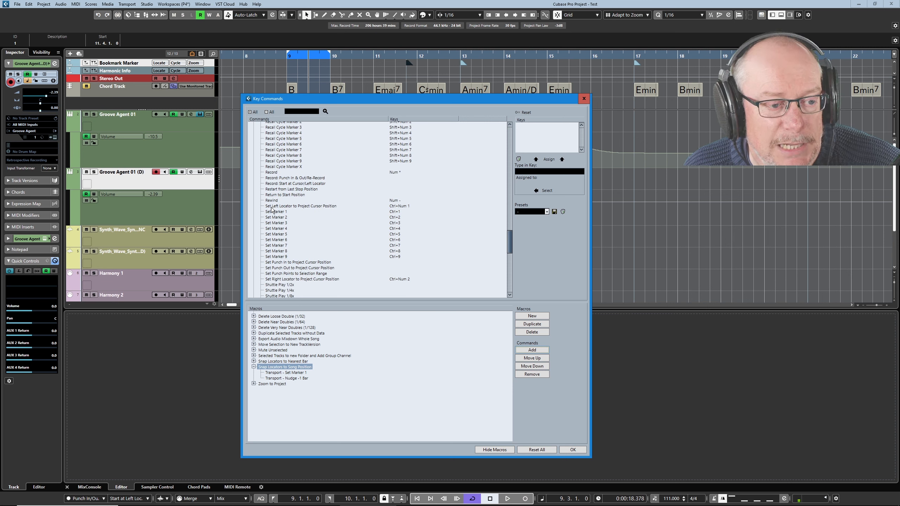
{"action": "left_click", "coordinate": [315, 207]}
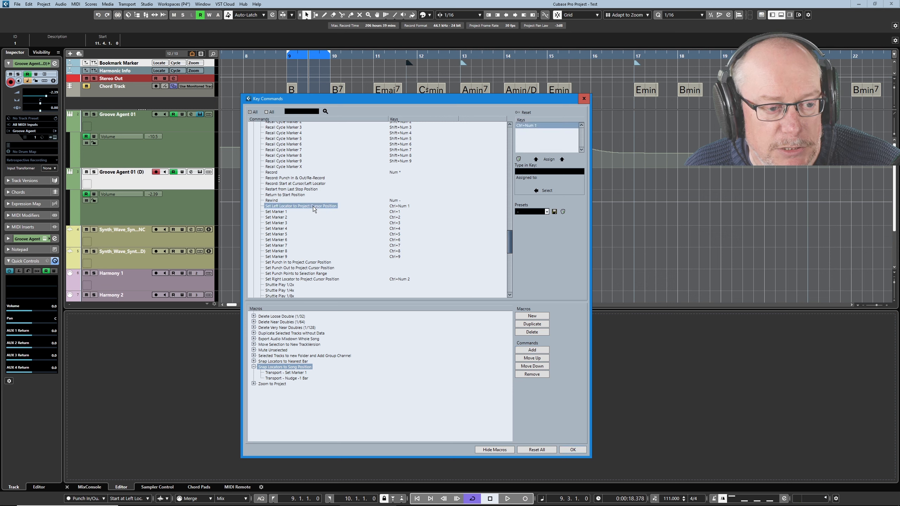
{"action": "left_click", "coordinate": [526, 351]}
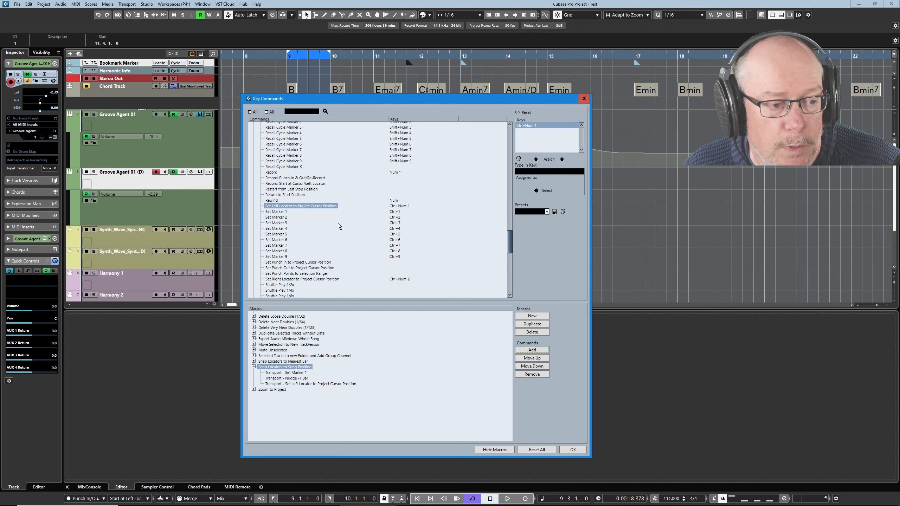
Step: Add the Transport commands Nudge +1 Bar and Set Right Locator to Project Cursor Position to the macro
{"action": "scroll", "coordinate": [325, 272], "scroll_direction": "up", "scroll_amount": 10}
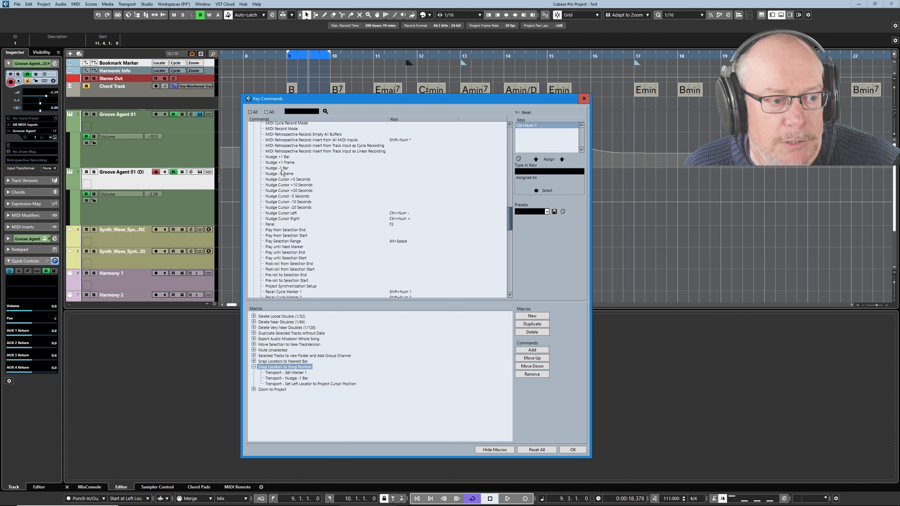
{"action": "left_click", "coordinate": [286, 158]}
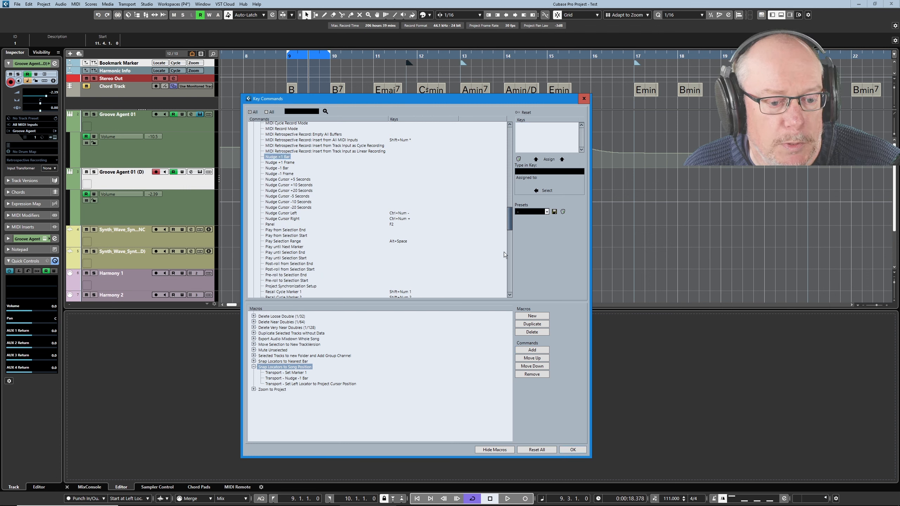
{"action": "left_click", "coordinate": [524, 351]}
{"action": "scroll", "coordinate": [280, 269], "scroll_direction": "down", "scroll_amount": 10}
{"action": "left_click", "coordinate": [280, 279]}
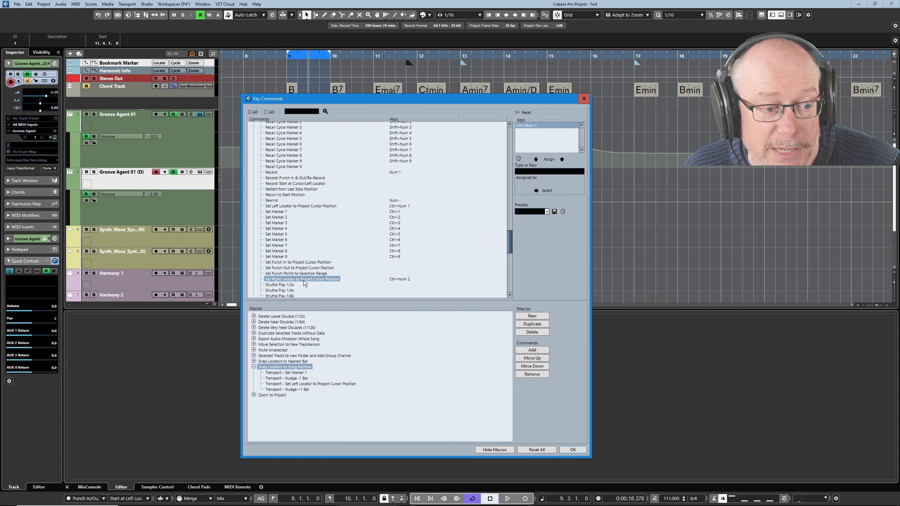
{"action": "left_click", "coordinate": [528, 350]}
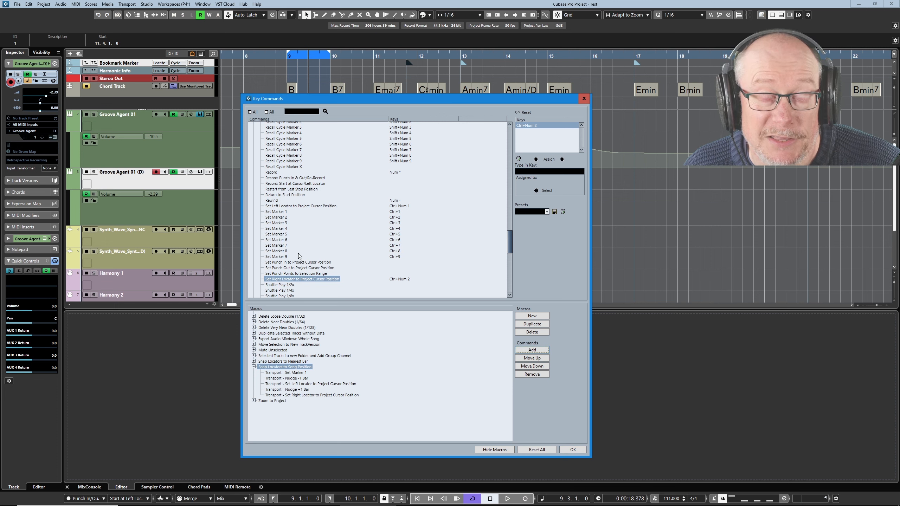
Step: Add the Transport command To Marker 1 as the macro's last command and confirm the Key Commands
{"action": "scroll", "coordinate": [346, 228], "scroll_direction": "down", "scroll_amount": 4}
{"action": "scroll", "coordinate": [345, 226], "scroll_direction": "down", "scroll_amount": 8}
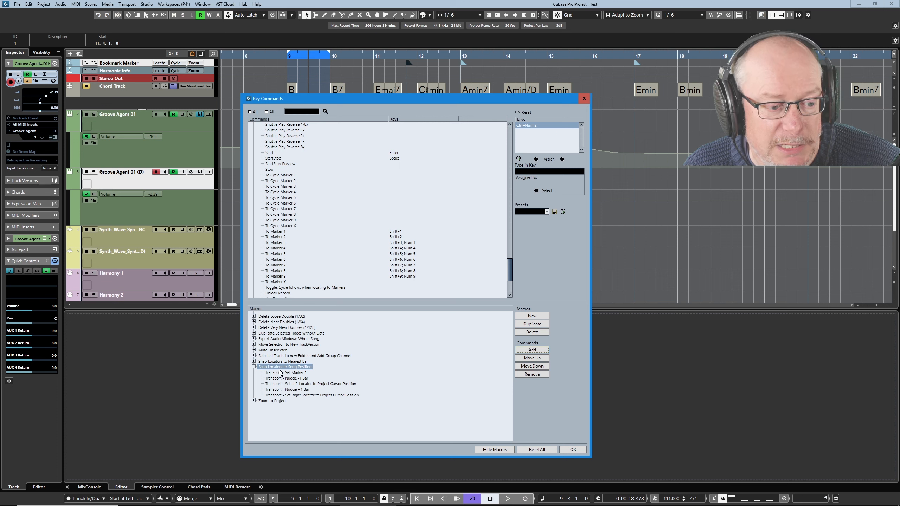
{"action": "scroll", "coordinate": [314, 220], "scroll_direction": "up", "scroll_amount": 6}
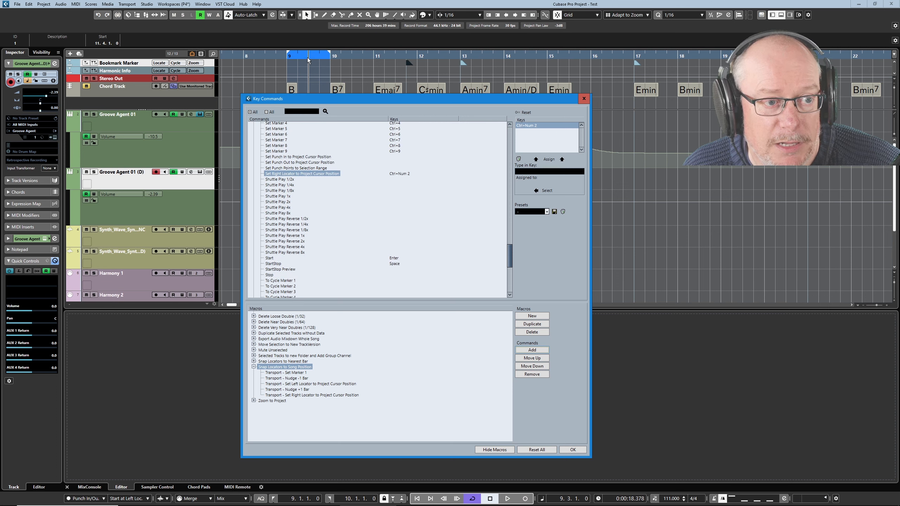
{"action": "scroll", "coordinate": [320, 218], "scroll_direction": "down", "scroll_amount": 6}
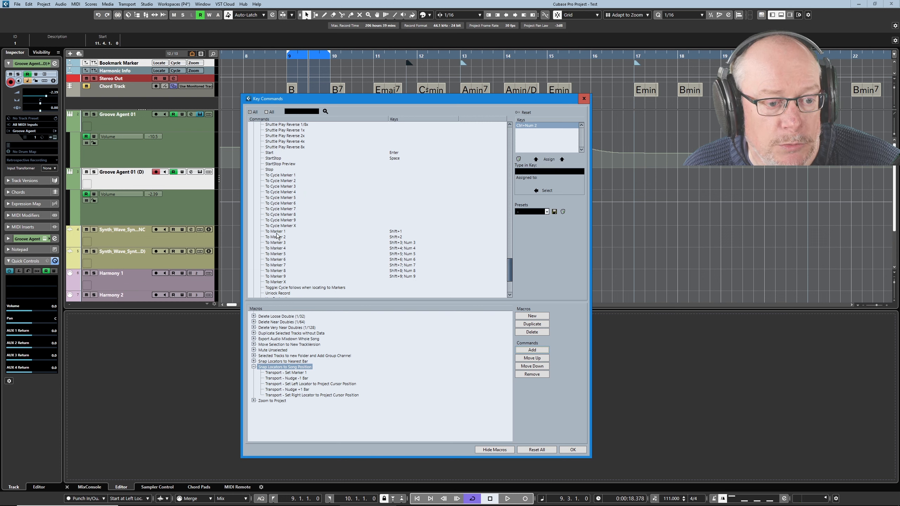
{"action": "left_click", "coordinate": [279, 233]}
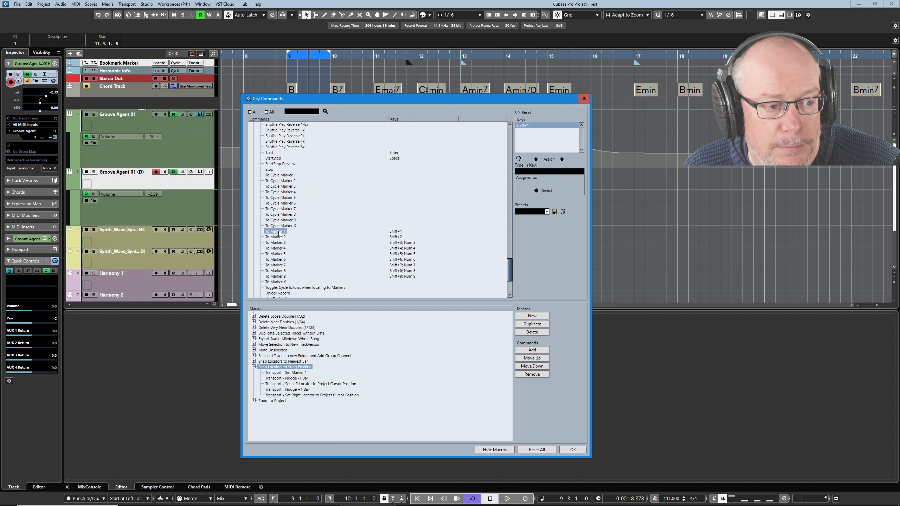
{"action": "left_click", "coordinate": [543, 350]}
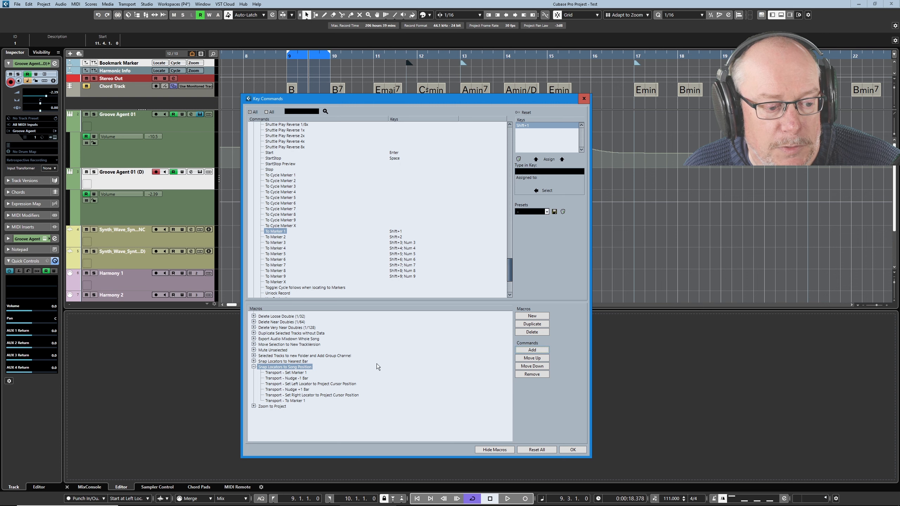
{"action": "left_click", "coordinate": [573, 450]}
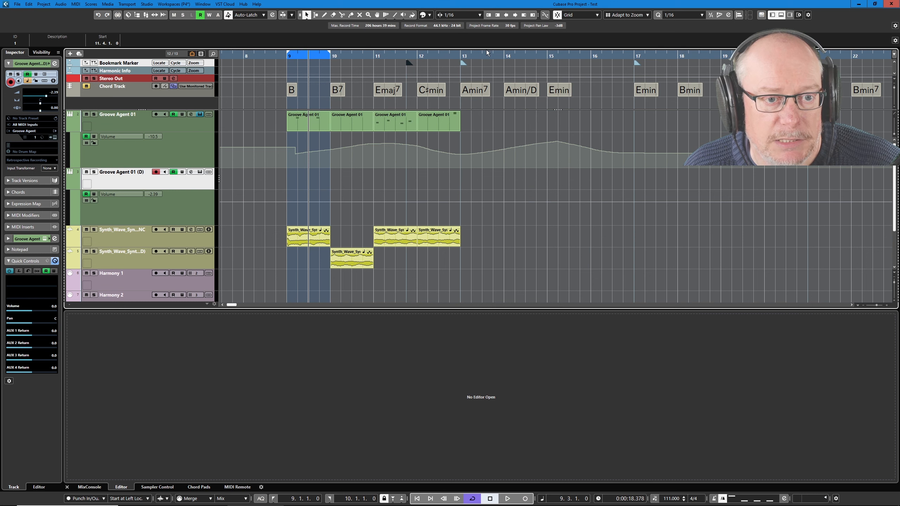
Step: Set the locator range from 13.4.1.0 to 16.2.1.0 and place the song position at 9.3.1.0
{"action": "left_click_drag", "start_coordinate": [493, 57], "coordinate": [592, 52]}
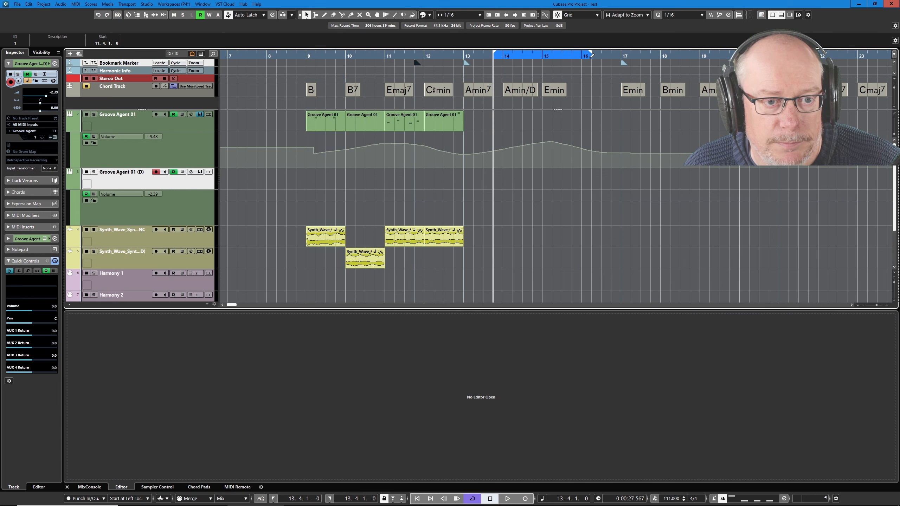
{"action": "left_click", "coordinate": [326, 53]}
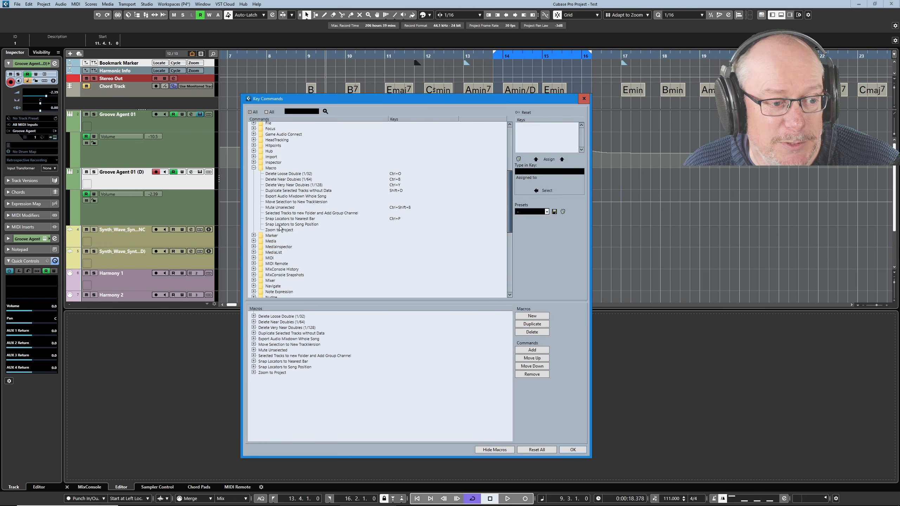
Step: Assign the key command Shift+B to the Snap Locators to Song Position macro and confirm the Key Commands
{"action": "left_click", "coordinate": [289, 219]}
{"action": "left_click", "coordinate": [292, 224]}
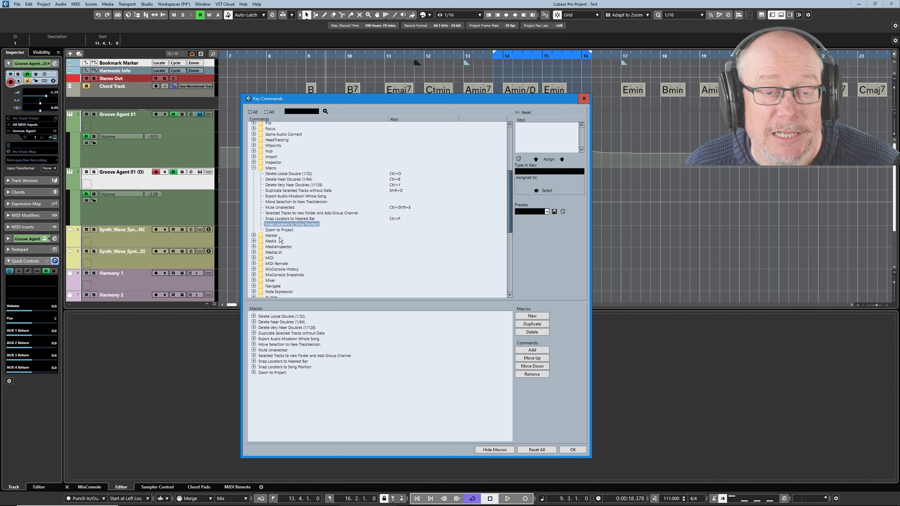
{"action": "left_click", "coordinate": [546, 172]}
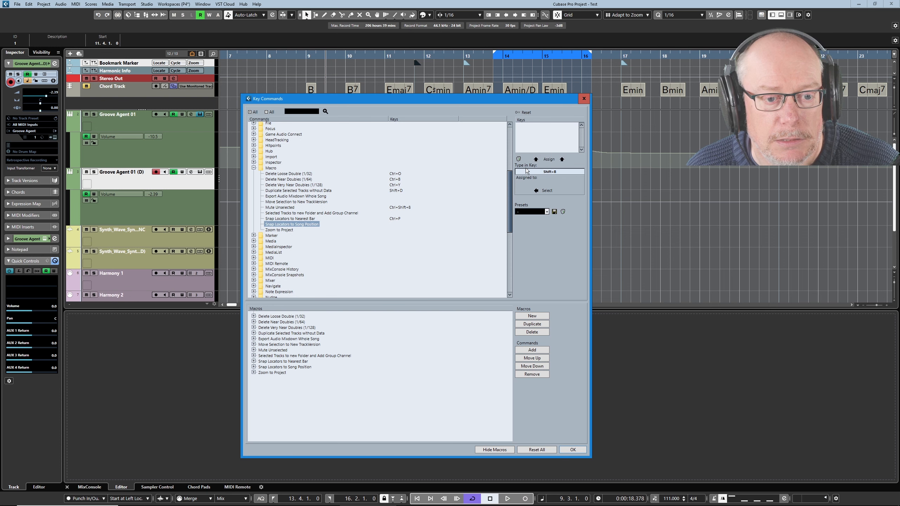
{"action": "key", "text": "shift+b"}
{"action": "left_click", "coordinate": [554, 160]}
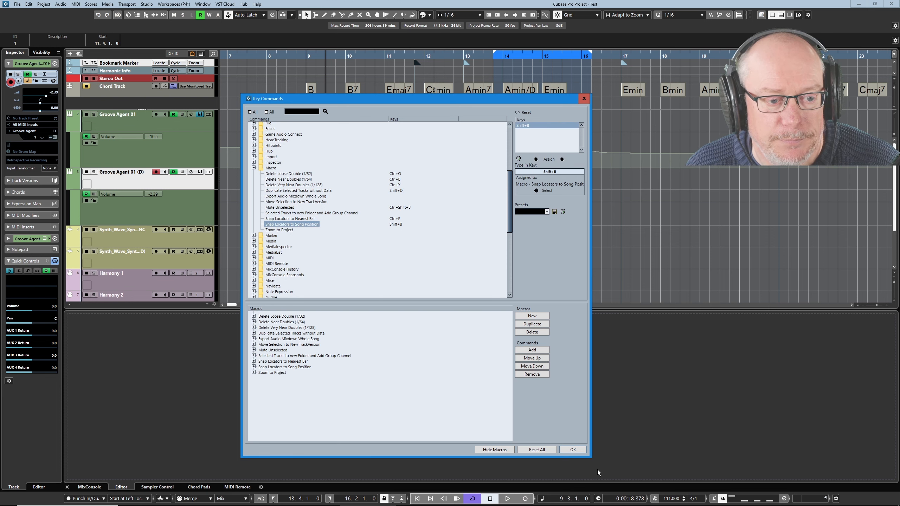
{"action": "left_click", "coordinate": [570, 451]}
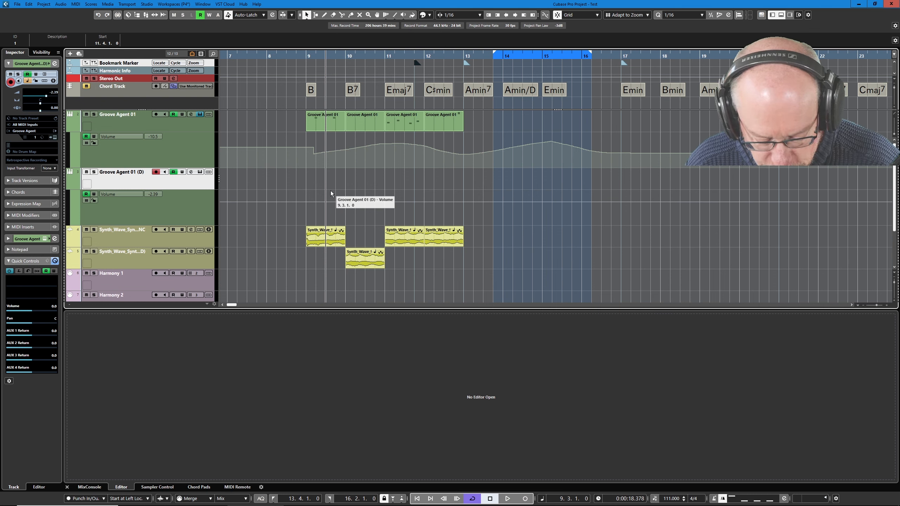
Step: Run the Snap Locators to Song Position macro at the current song position, and again with the song position at 16.3.1.0
{"action": "key", "text": "p"}
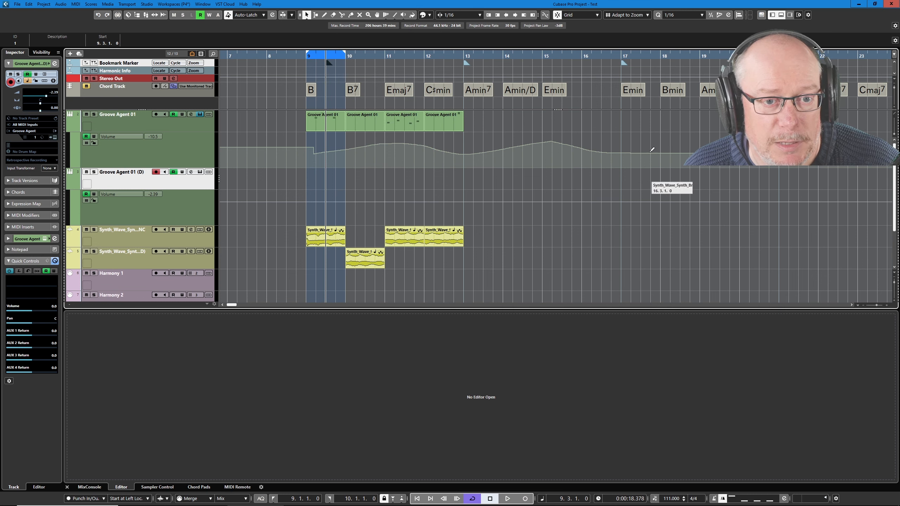
{"action": "left_click", "coordinate": [600, 54]}
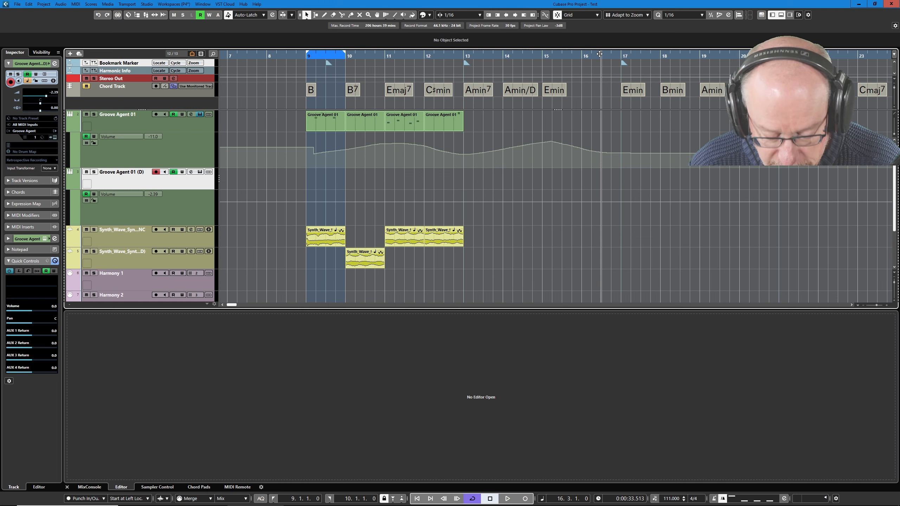
{"action": "left_click", "coordinate": [599, 54]}
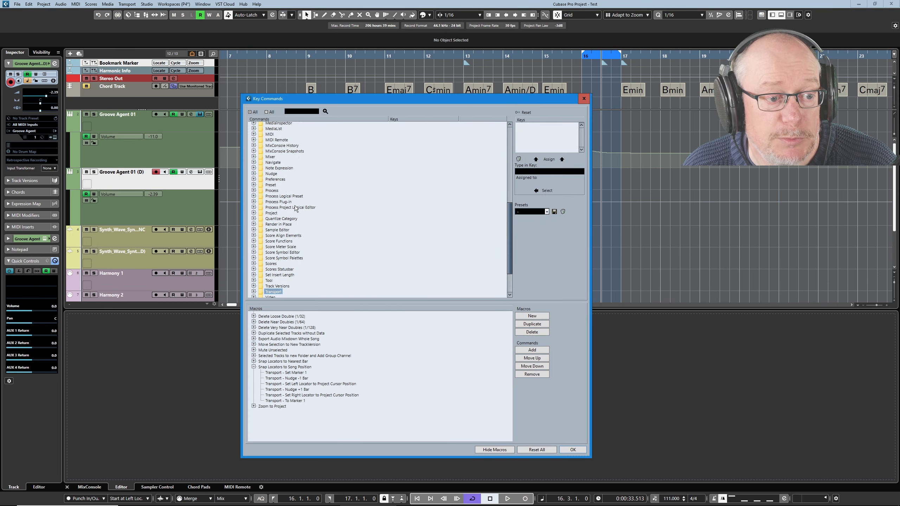
Step: Examine the Process Project Logical Editor commands and the contents of the Delete Loose Double (1/32) macro in Key Commands, and close the dialog
{"action": "left_click", "coordinate": [253, 207]}
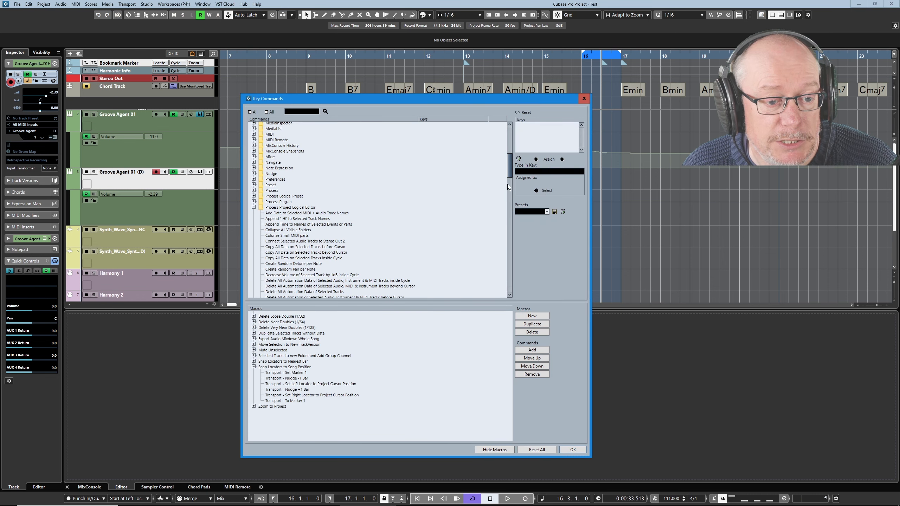
{"action": "left_click_drag", "start_coordinate": [509, 165], "coordinate": [499, 211]}
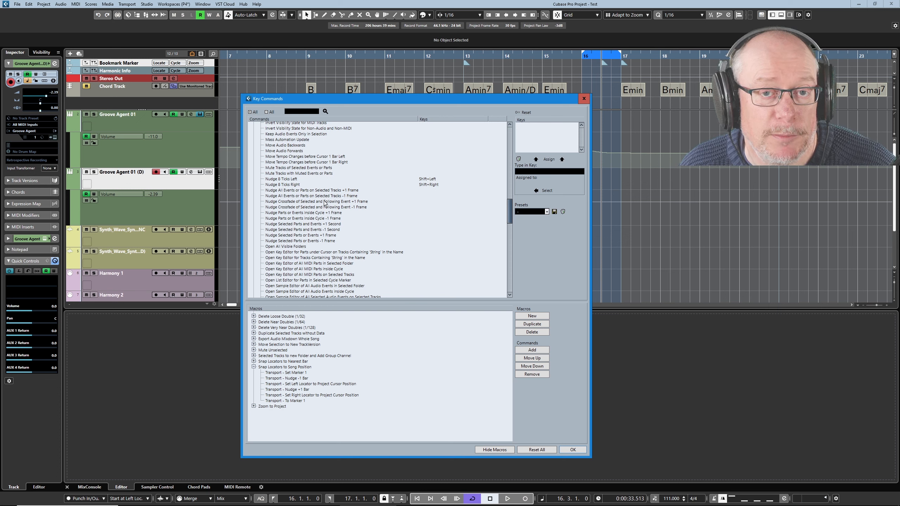
{"action": "left_click", "coordinate": [293, 179]}
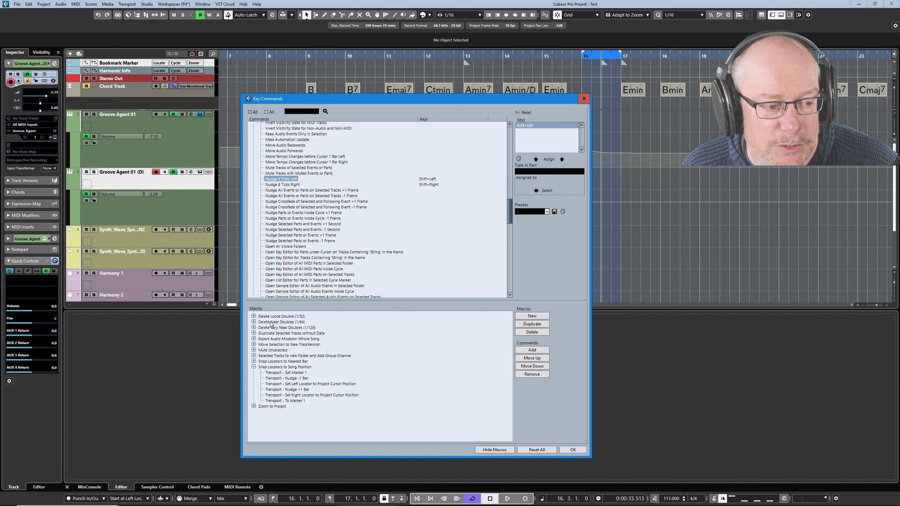
{"action": "left_click", "coordinate": [254, 316]}
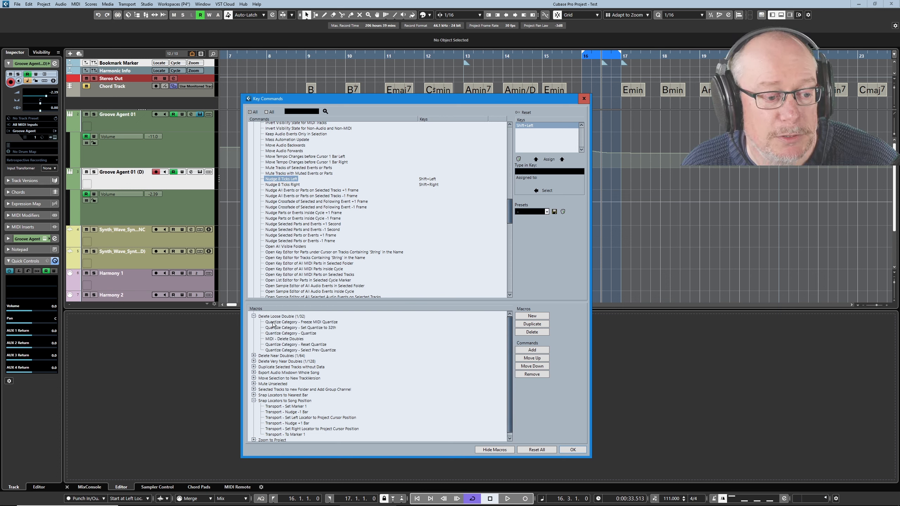
{"action": "left_click", "coordinate": [284, 317]}
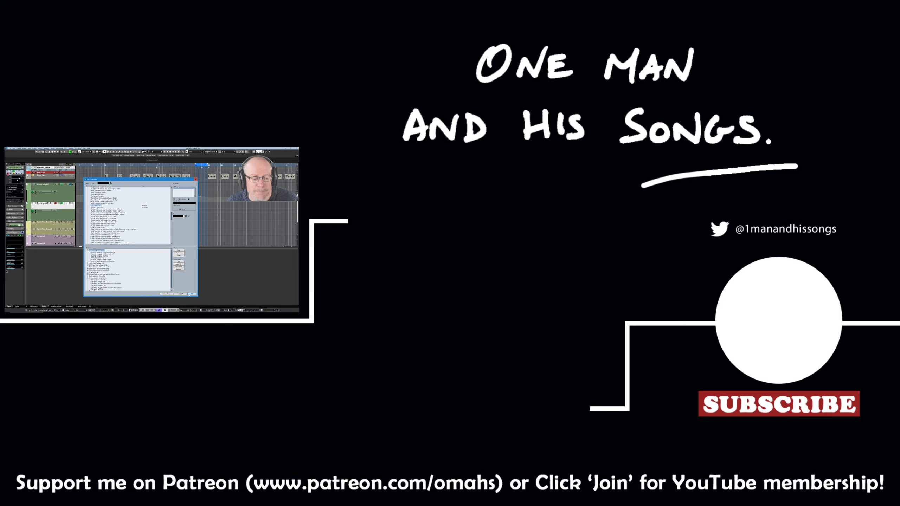
{"action": "left_click", "coordinate": [573, 450]}
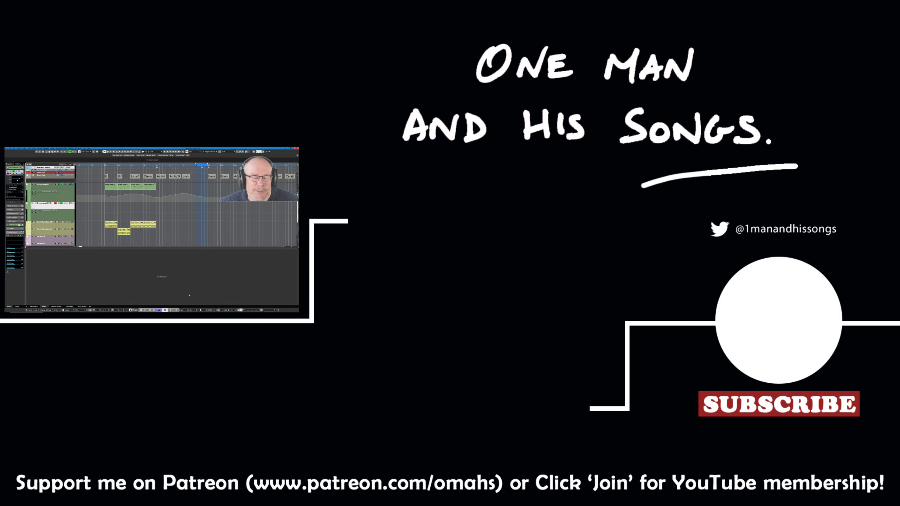